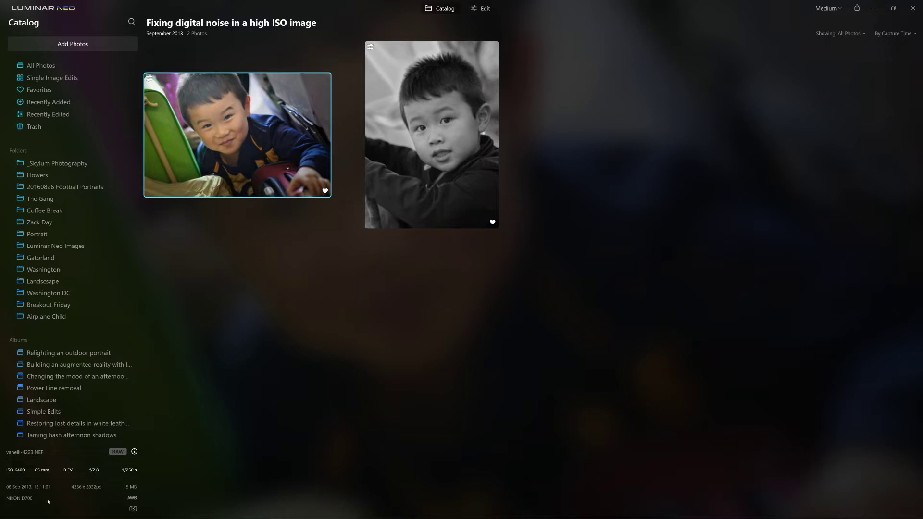
# Open the colour boy photo vanelli-4223.NEF on its own from the album.
pyautogui.doubleClick(242, 133)
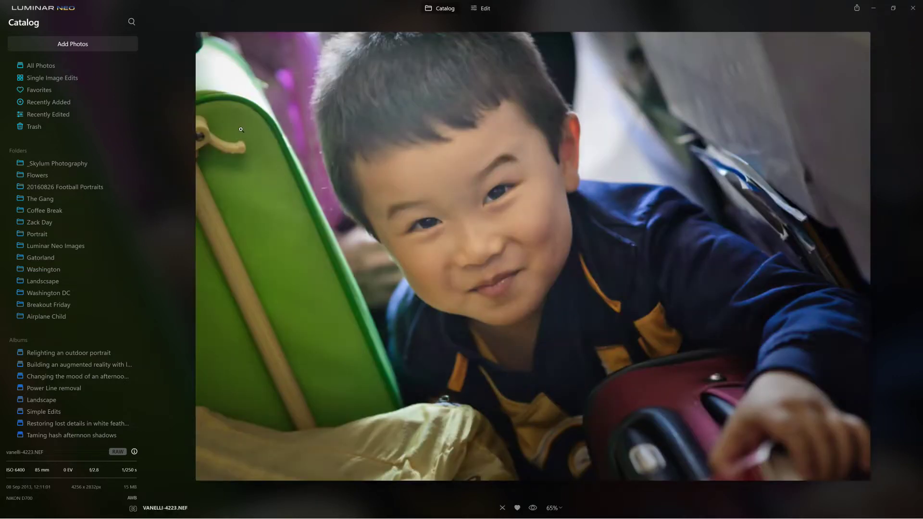
# Review the photo's applied edits and Develop noise reduction settings, then discard all edits.
pyautogui.click(482, 9)
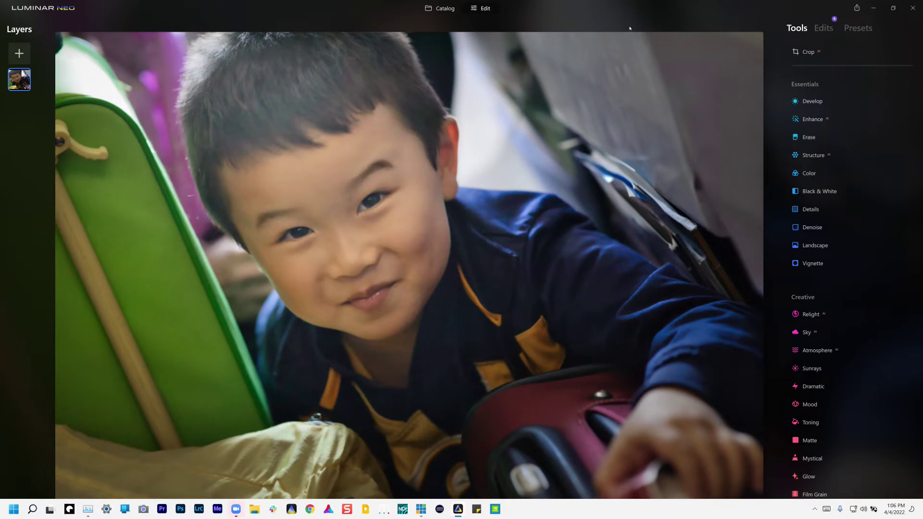
pyautogui.click(823, 29)
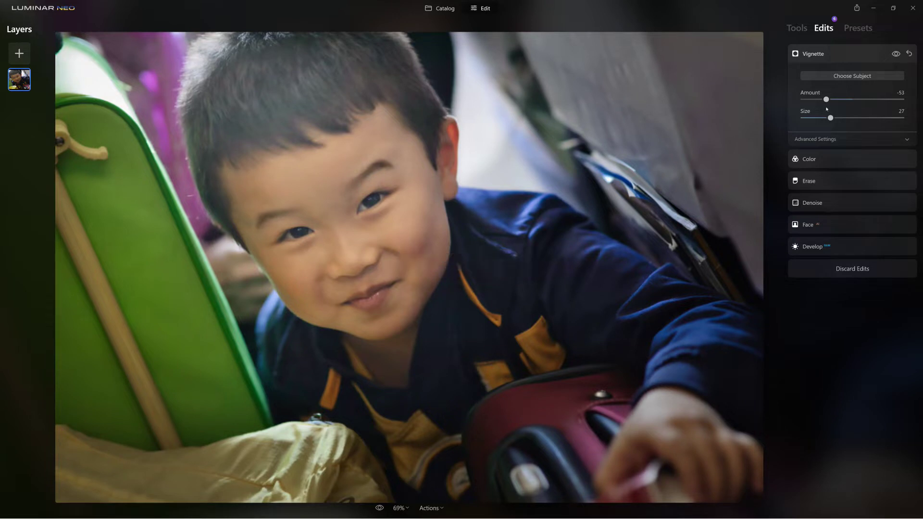
pyautogui.click(819, 247)
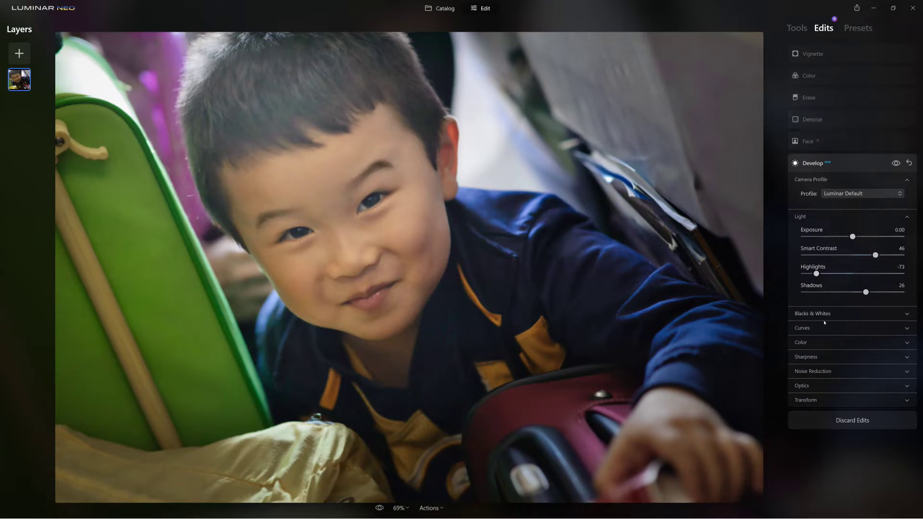
pyautogui.click(812, 370)
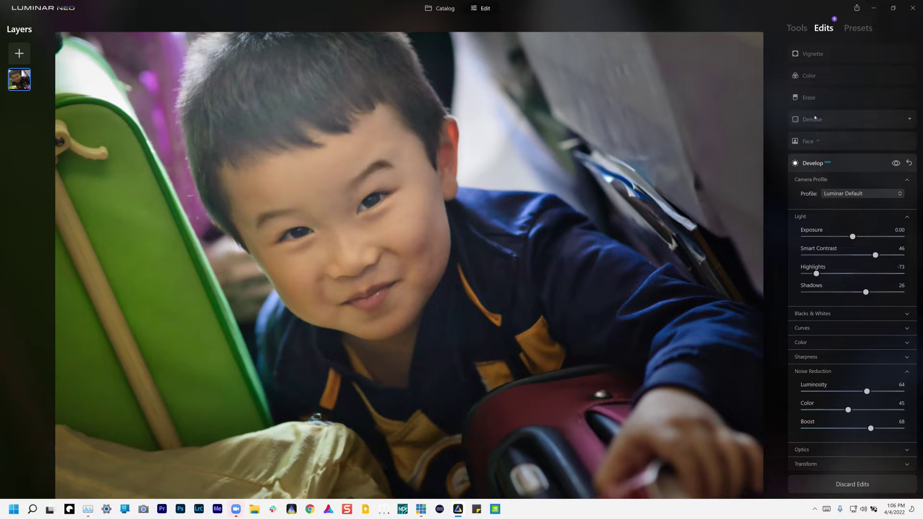
pyautogui.click(852, 490)
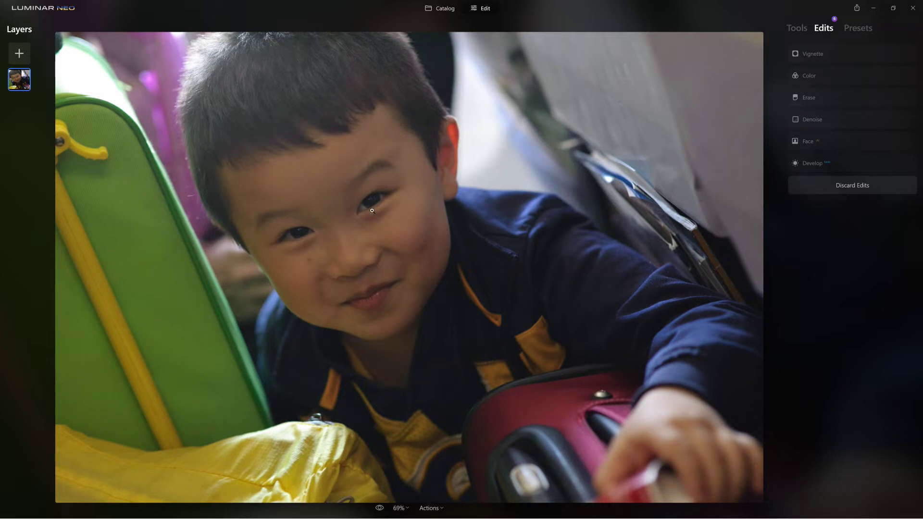
# Reopen Develop from the tools list and apply the Camera Portrait profile.
pyautogui.scroll(4, 371, 210)
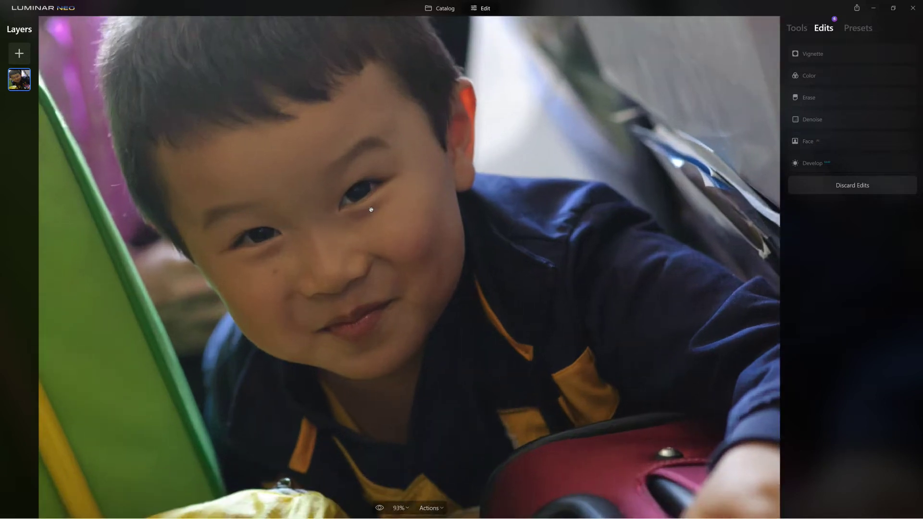
pyautogui.scroll(8, 371, 210)
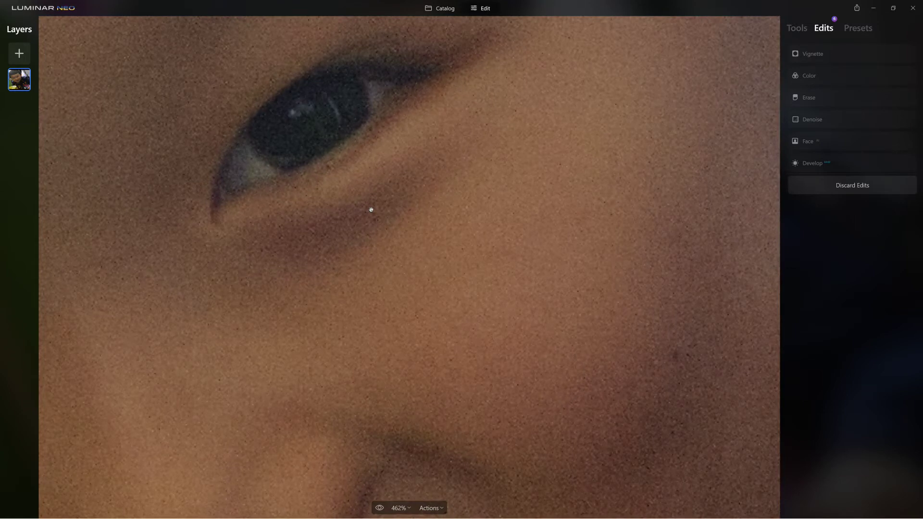
pyautogui.scroll(-1, 371, 209)
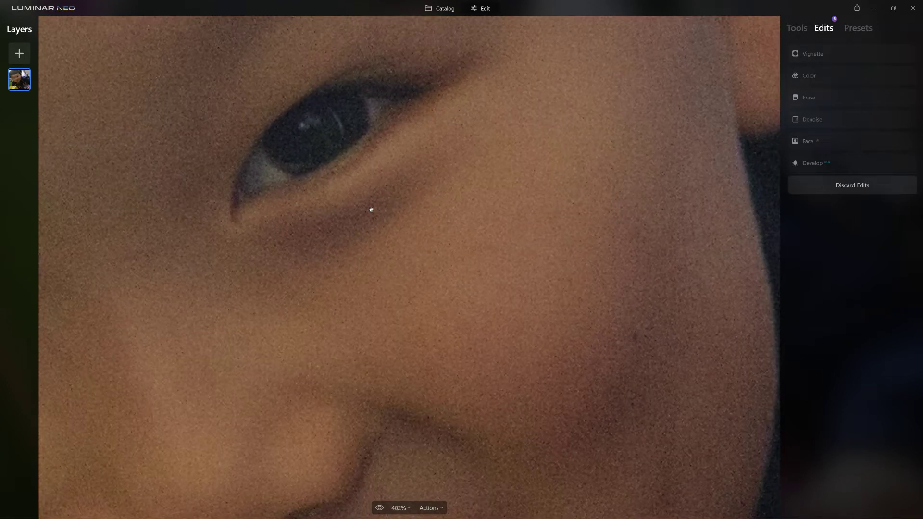
pyautogui.click(793, 29)
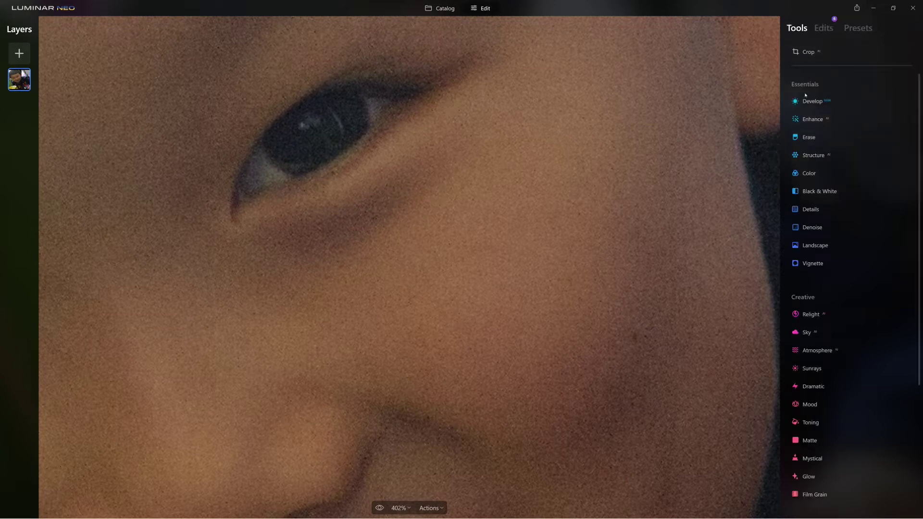
pyautogui.click(810, 101)
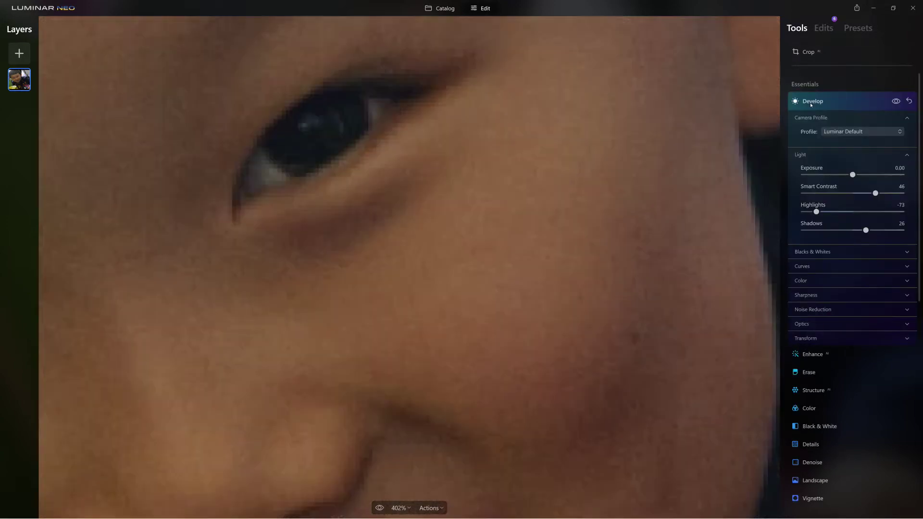
pyautogui.click(843, 131)
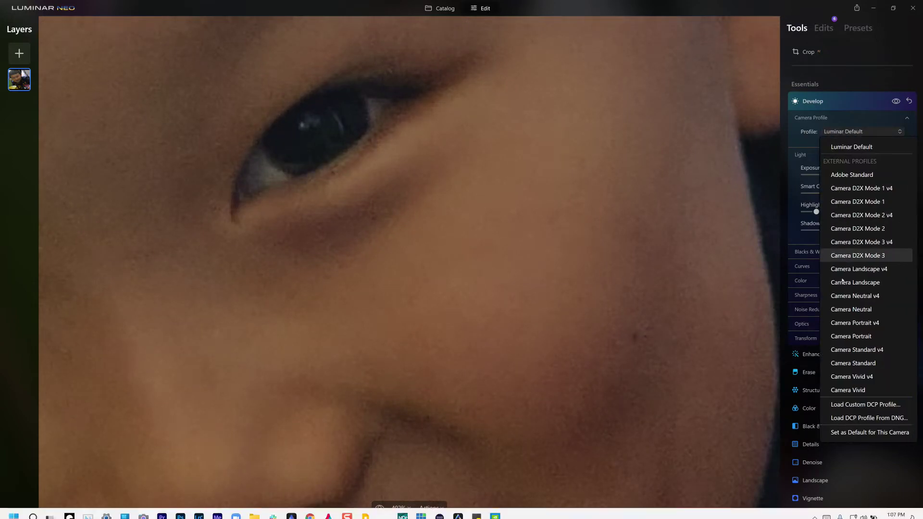
pyautogui.click(850, 337)
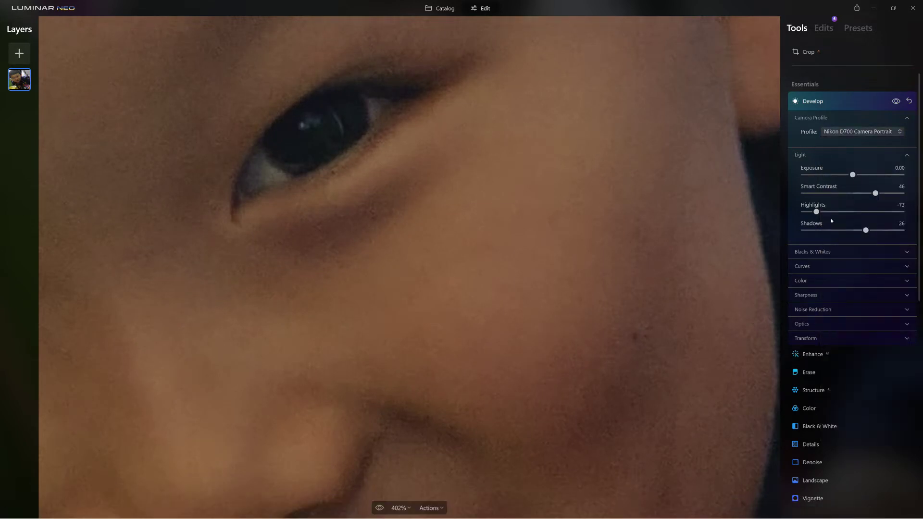
# Revert the photo to its original state and reopen the Develop settings.
pyautogui.scroll(-1, 836, 169)
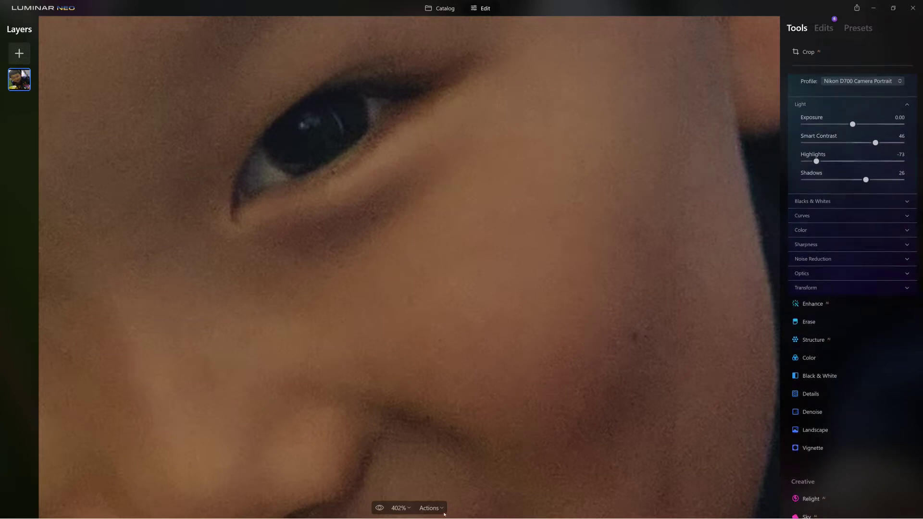
pyautogui.click(443, 510)
pyautogui.click(444, 497)
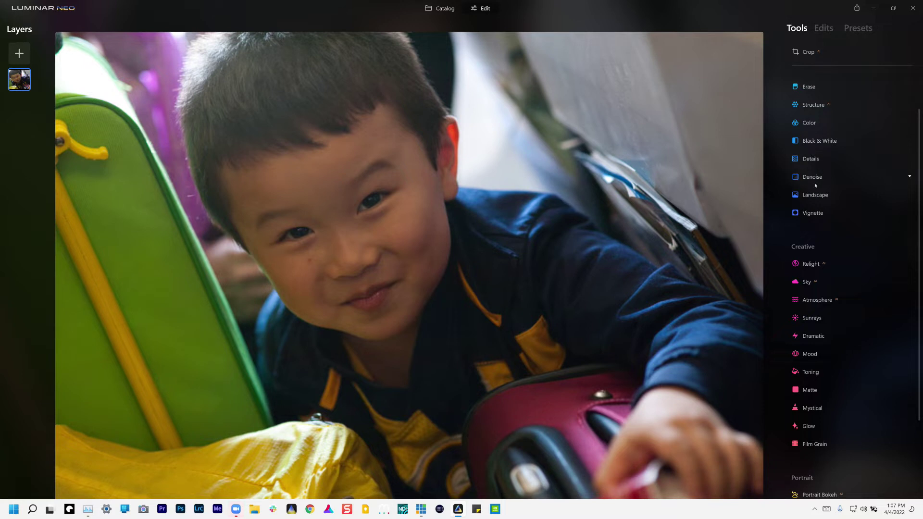
pyautogui.scroll(2, 812, 94)
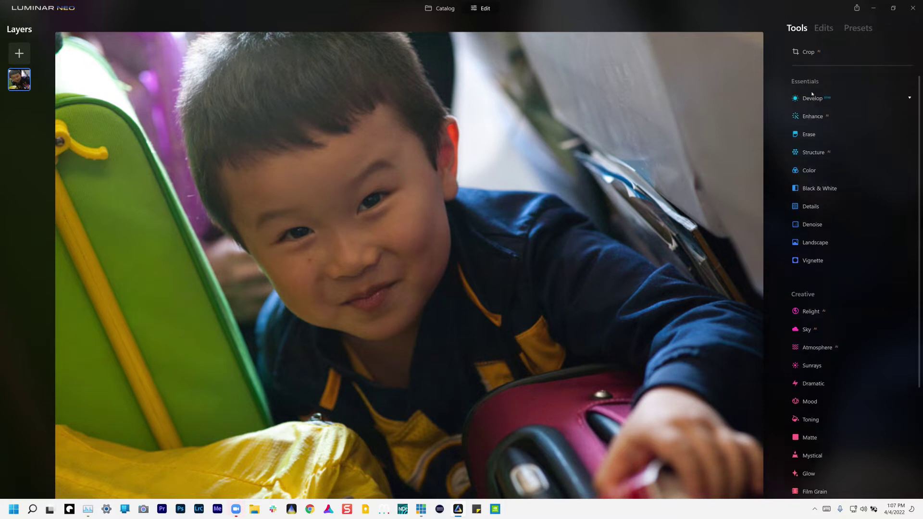
pyautogui.click(812, 101)
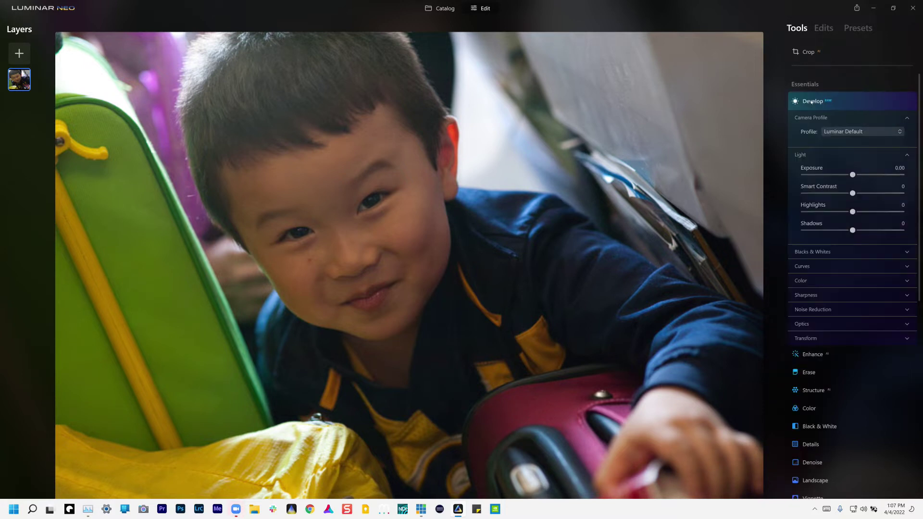
# Set the Develop profile to Nikon D700 Camera Portrait and lower Highlights to -27.
pyautogui.click(830, 130)
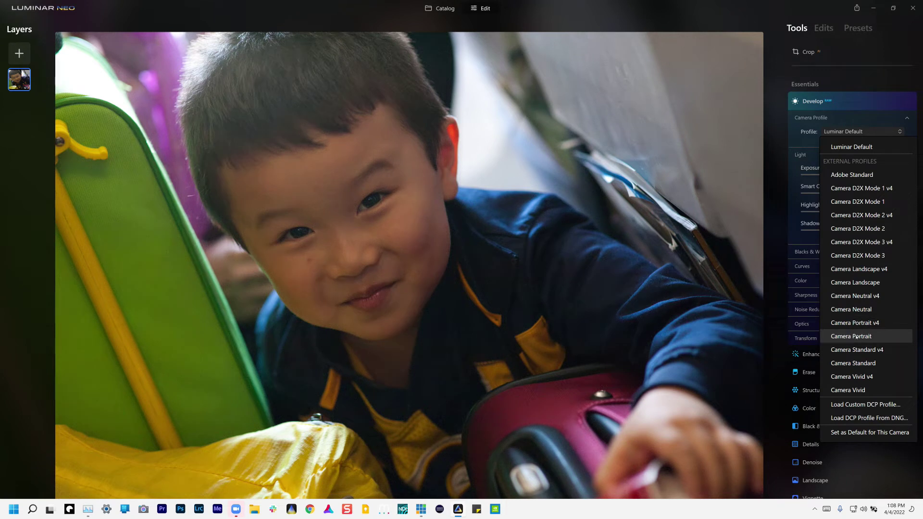
pyautogui.click(856, 337)
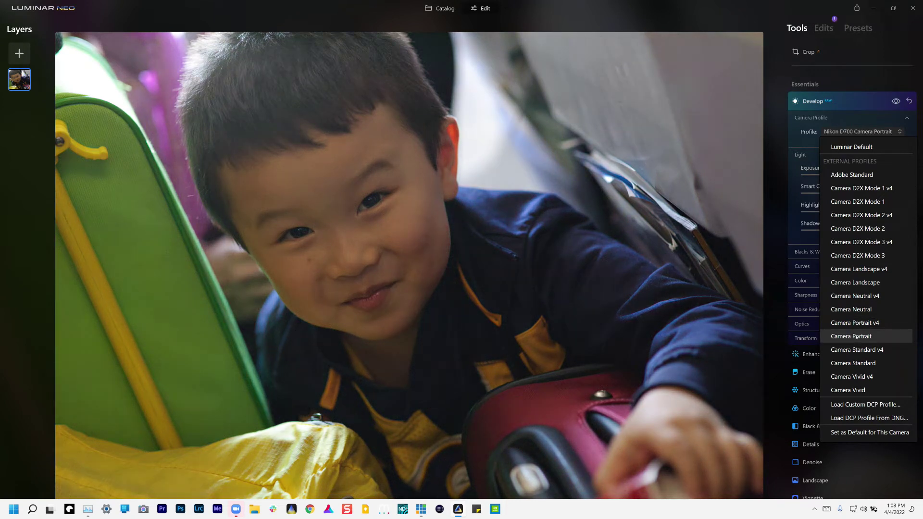
pyautogui.click(847, 110)
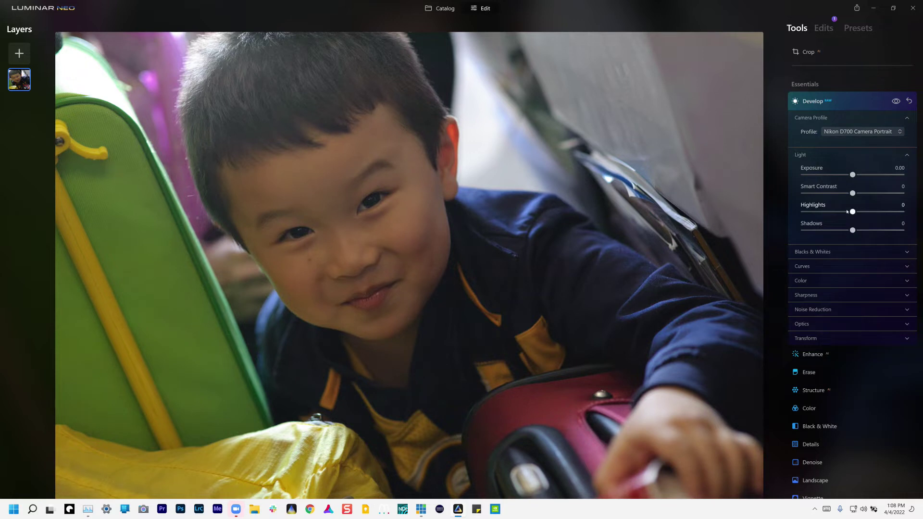
pyautogui.moveTo(852, 213); pyautogui.dragTo(838, 214)
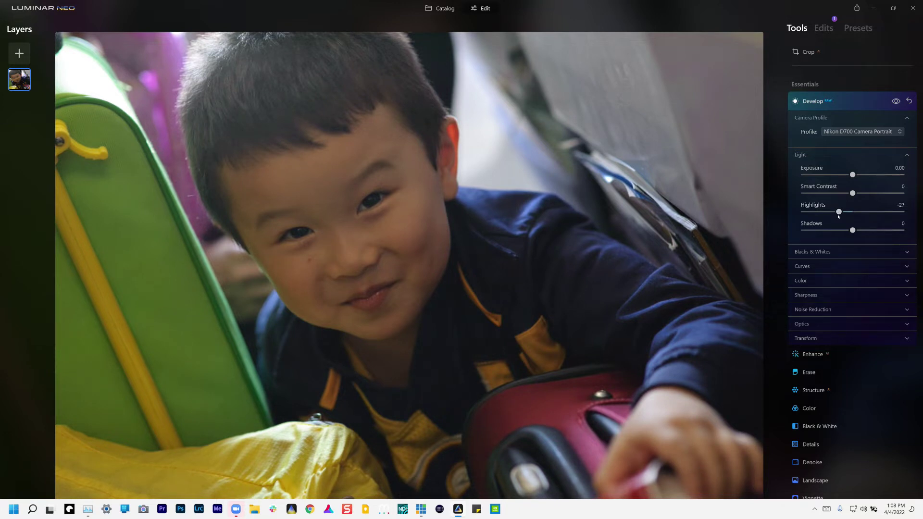
pyautogui.scroll(2, 425, 199)
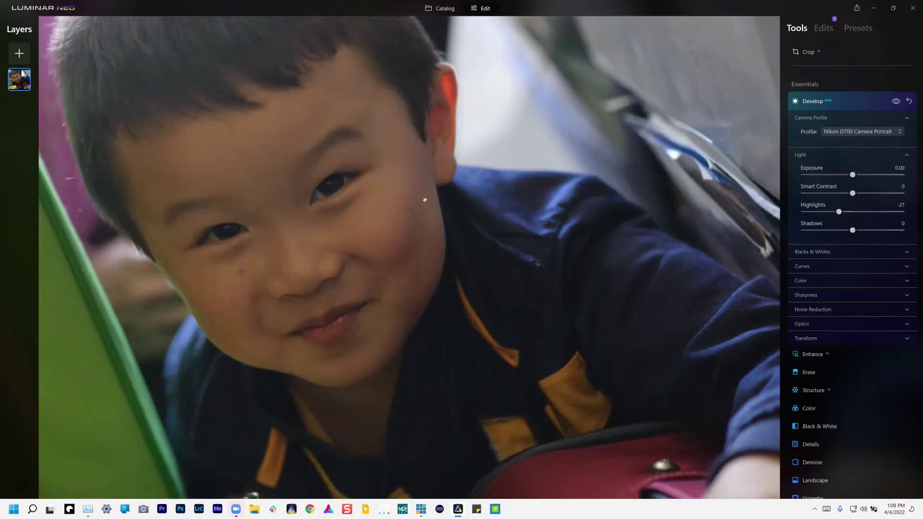
pyautogui.scroll(3, 424, 199)
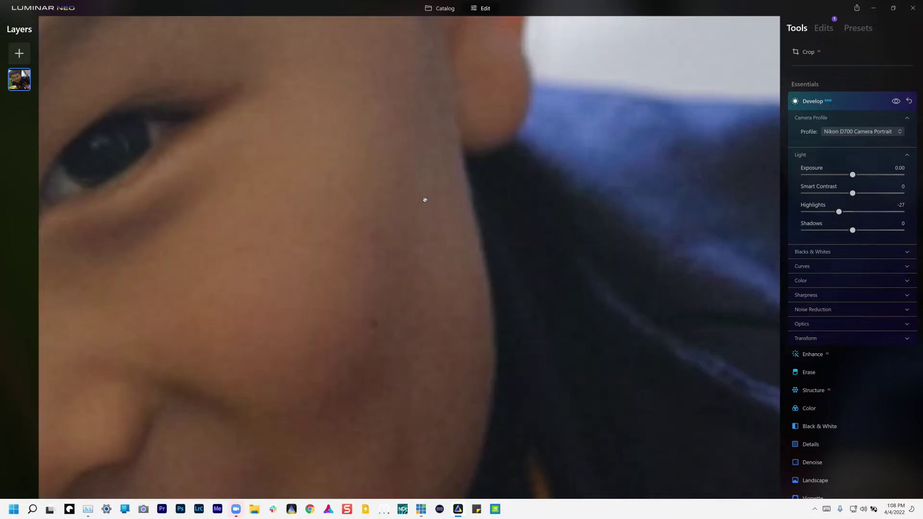
pyautogui.scroll(-2, 424, 200)
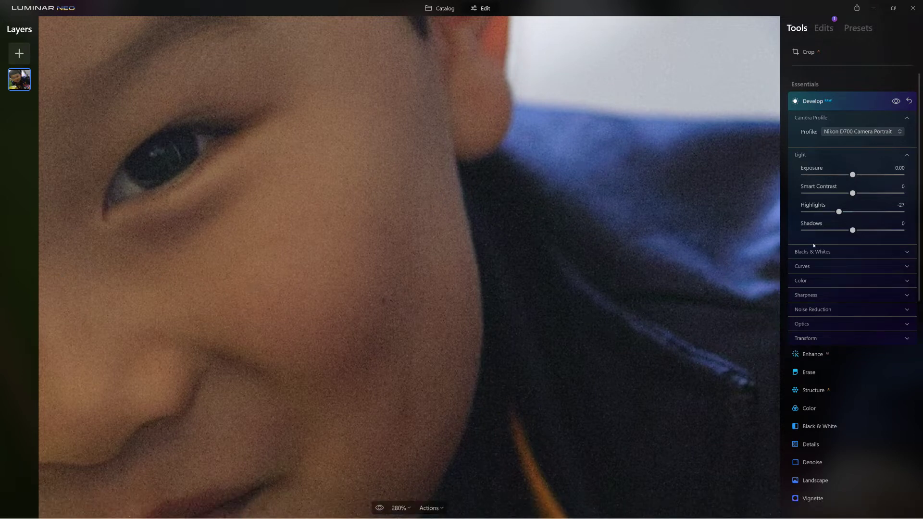
# Set Develop noise reduction to Luminosity 63, Color 22 and Boost 43.
pyautogui.click(816, 310)
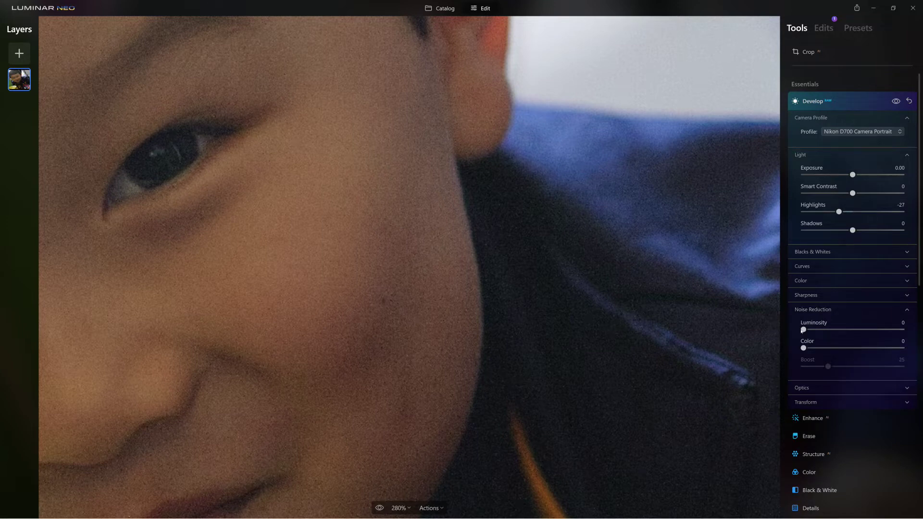
pyautogui.moveTo(802, 330); pyautogui.dragTo(870, 328)
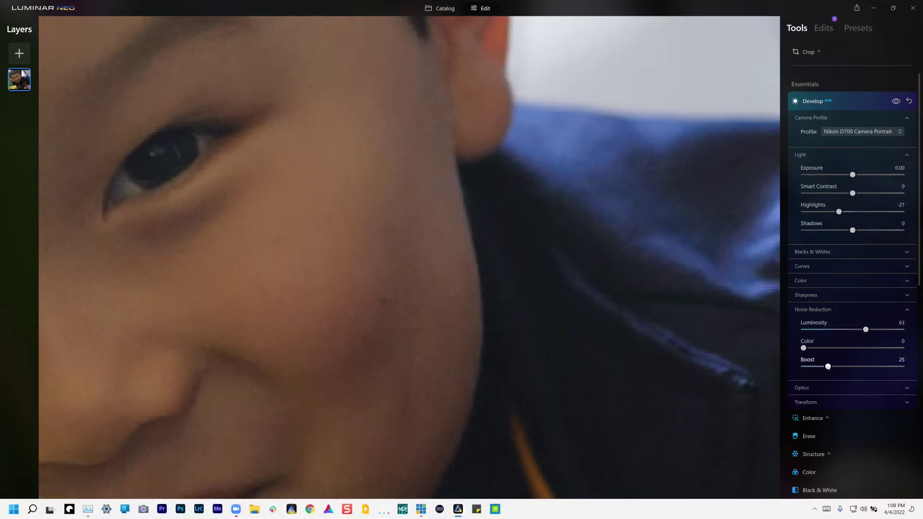
pyautogui.moveTo(828, 366); pyautogui.dragTo(838, 366)
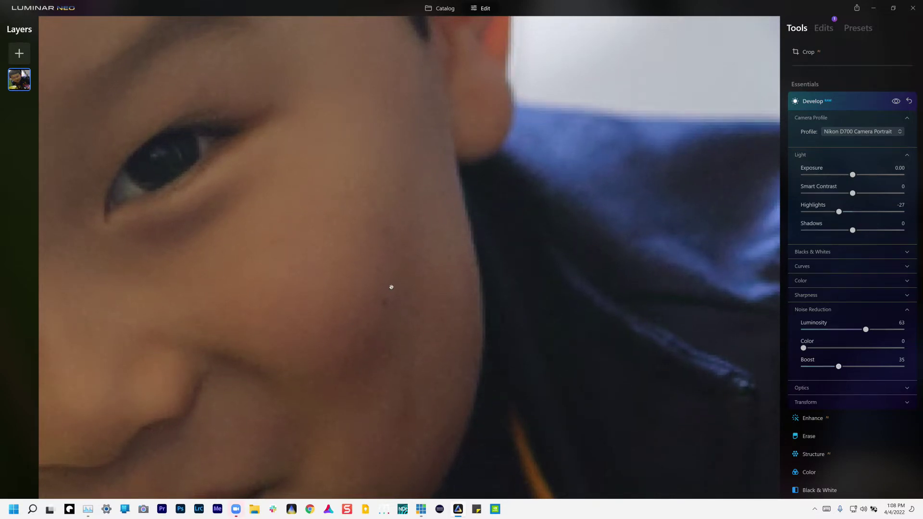
pyautogui.moveTo(392, 287); pyautogui.dragTo(459, 264)
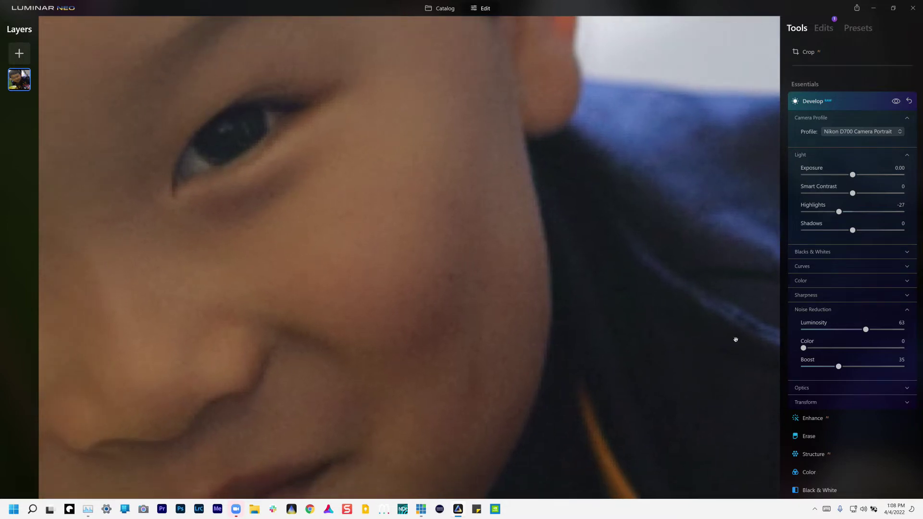
pyautogui.moveTo(803, 348); pyautogui.dragTo(824, 348)
pyautogui.moveTo(838, 367); pyautogui.dragTo(845, 367)
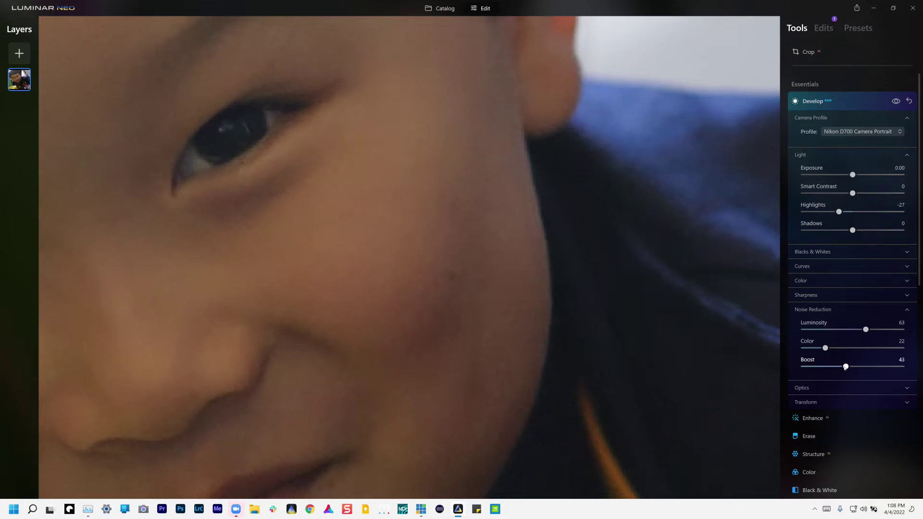
pyautogui.click(819, 103)
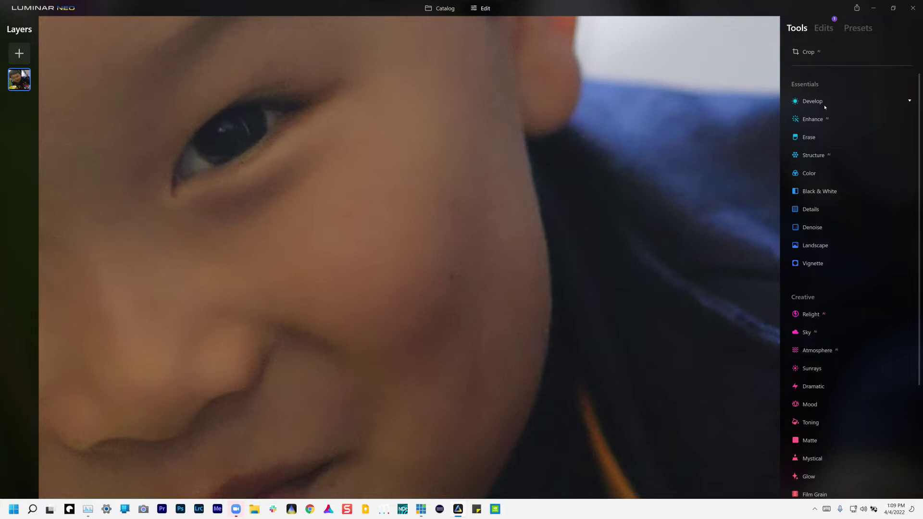
# Set Enhance Accent AI to 71 with the whole photo fitted in view.
pyautogui.click(823, 27)
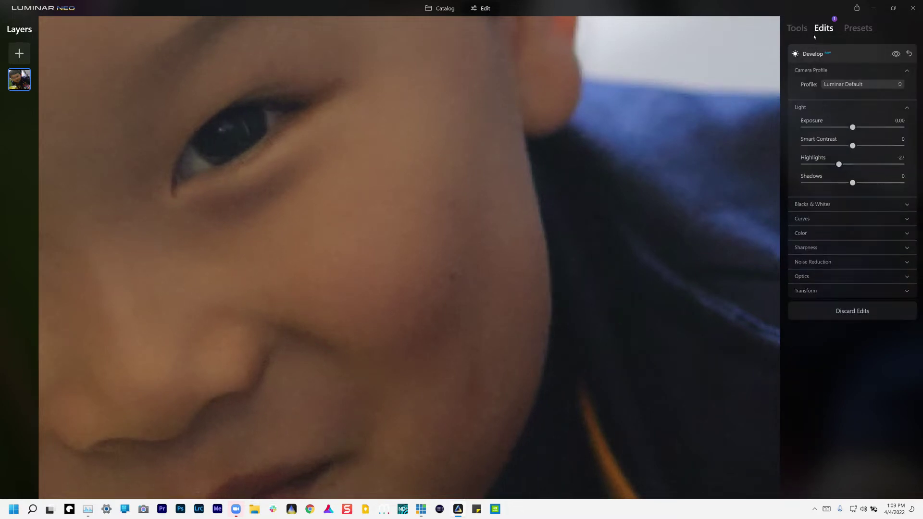
pyautogui.click(797, 30)
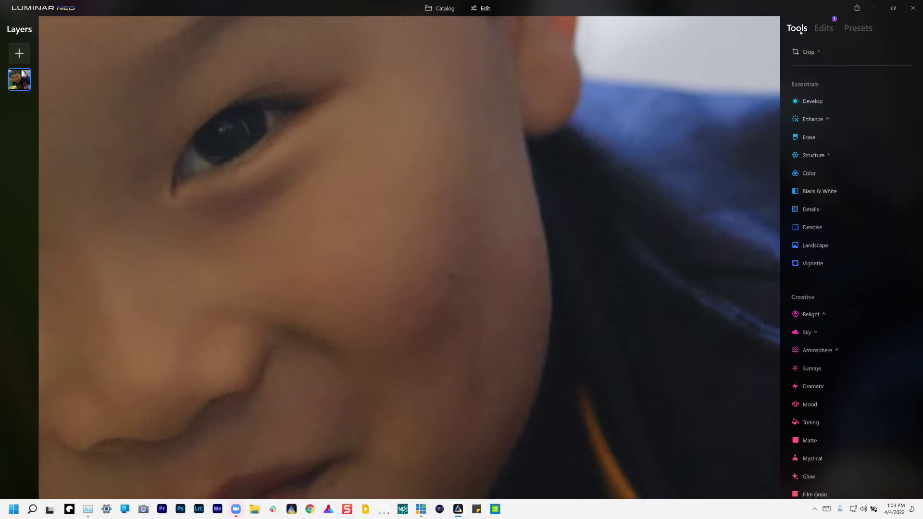
pyautogui.click(812, 120)
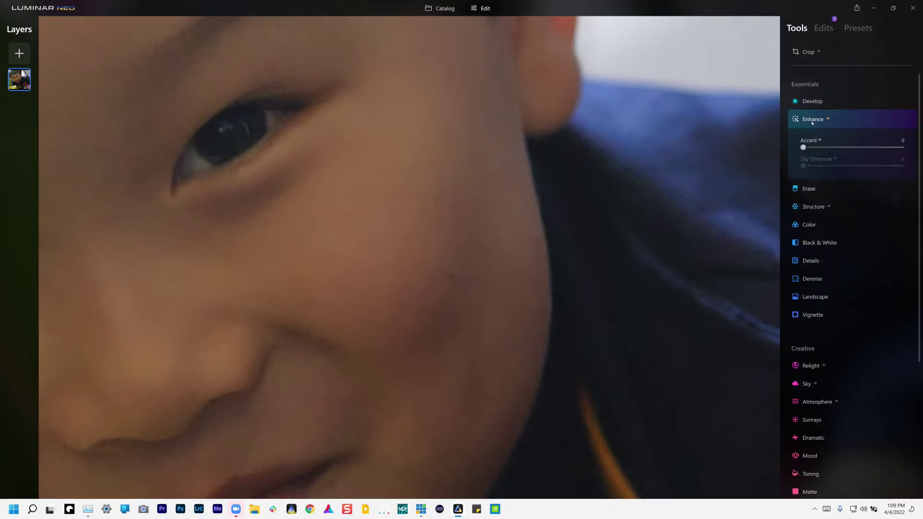
pyautogui.click(539, 213)
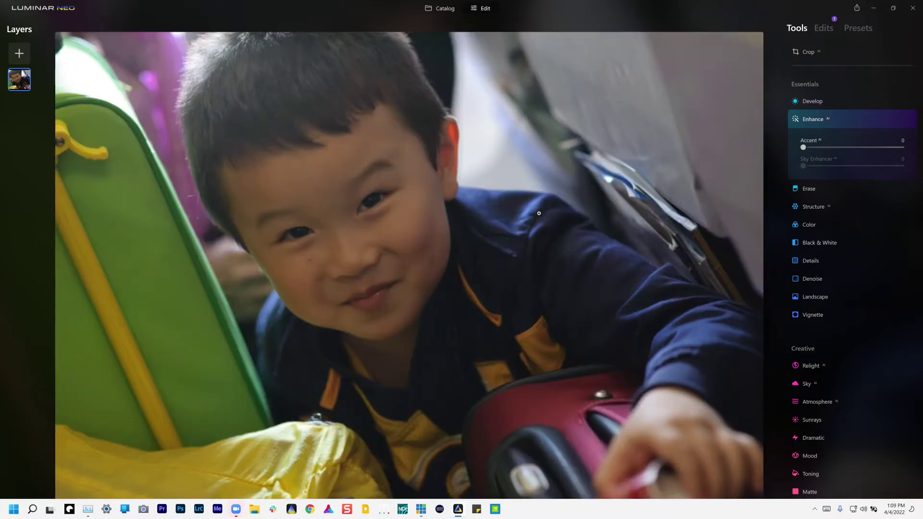
pyautogui.moveTo(803, 147); pyautogui.dragTo(869, 149)
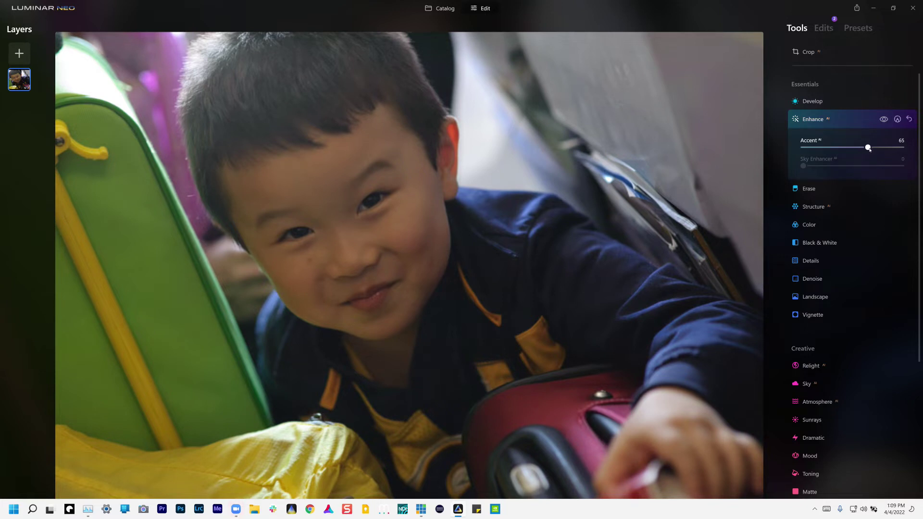
pyautogui.moveTo(868, 149); pyautogui.dragTo(874, 149)
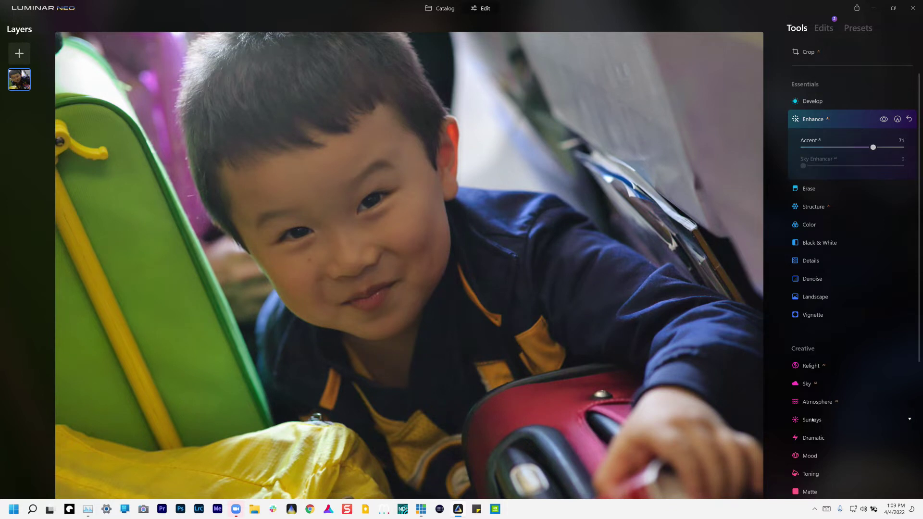
# Raise the Face tool's Face Light to 64 to brighten the boy's face.
pyautogui.scroll(-5, 812, 420)
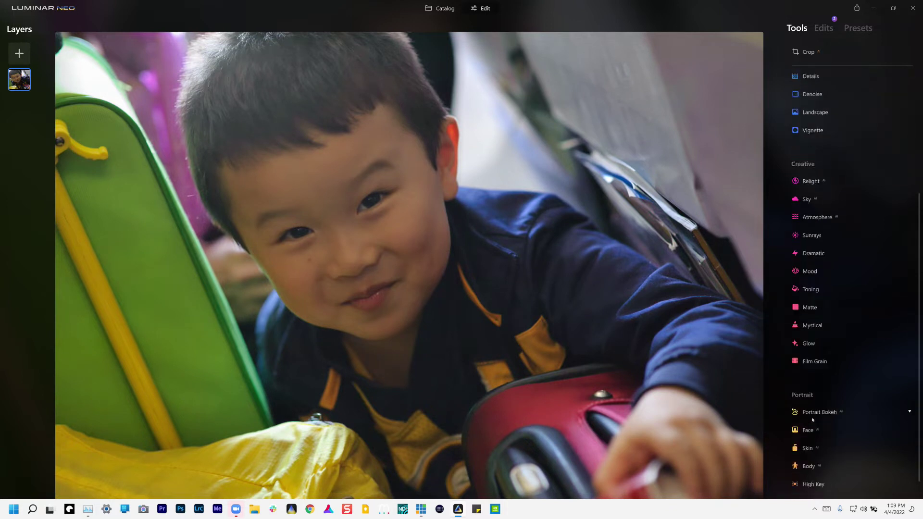
pyautogui.scroll(-1, 812, 419)
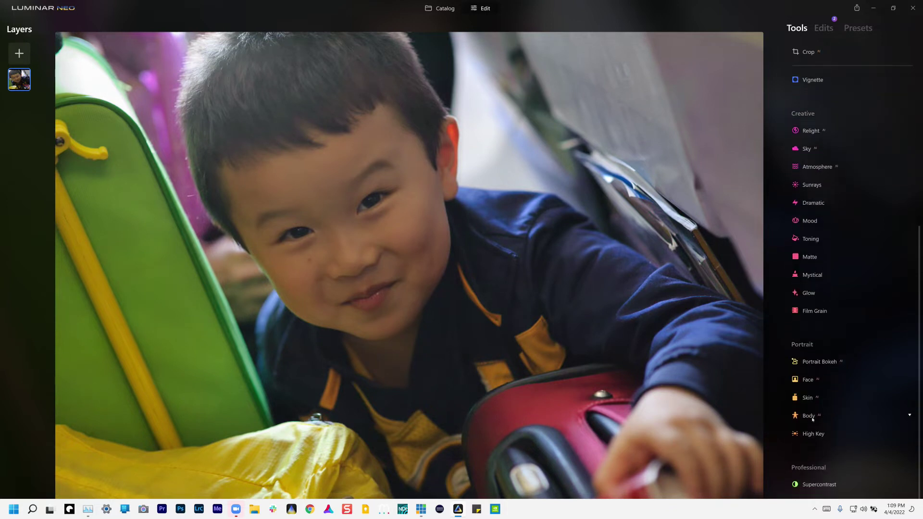
pyautogui.click(807, 373)
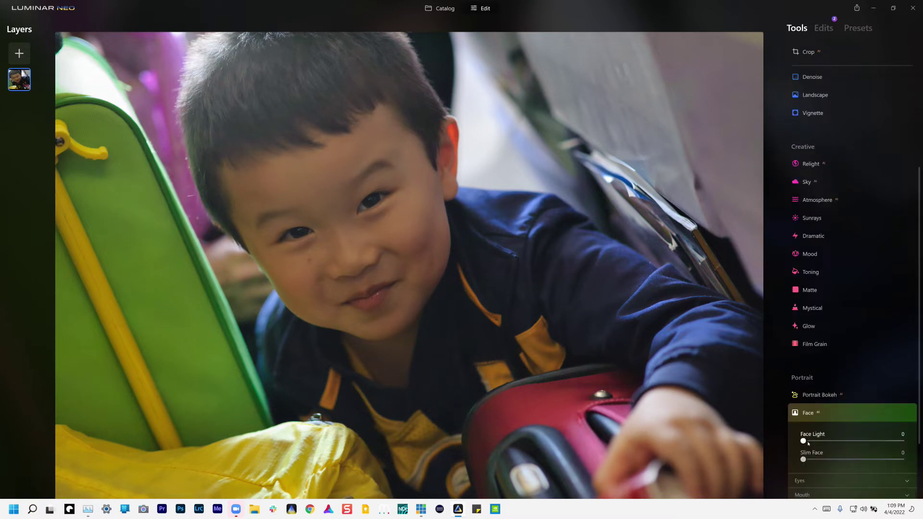
pyautogui.moveTo(803, 441); pyautogui.dragTo(850, 443)
pyautogui.moveTo(853, 444); pyautogui.dragTo(866, 444)
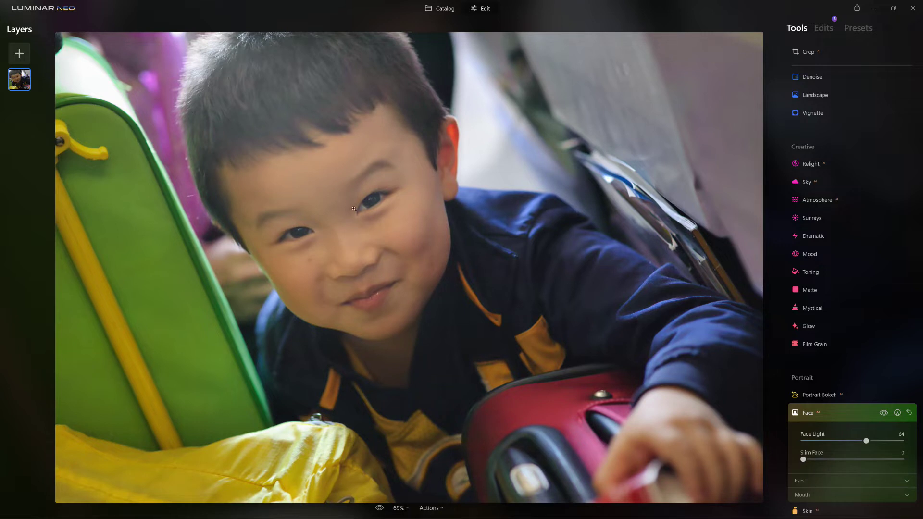
pyautogui.scroll(5, 320, 197)
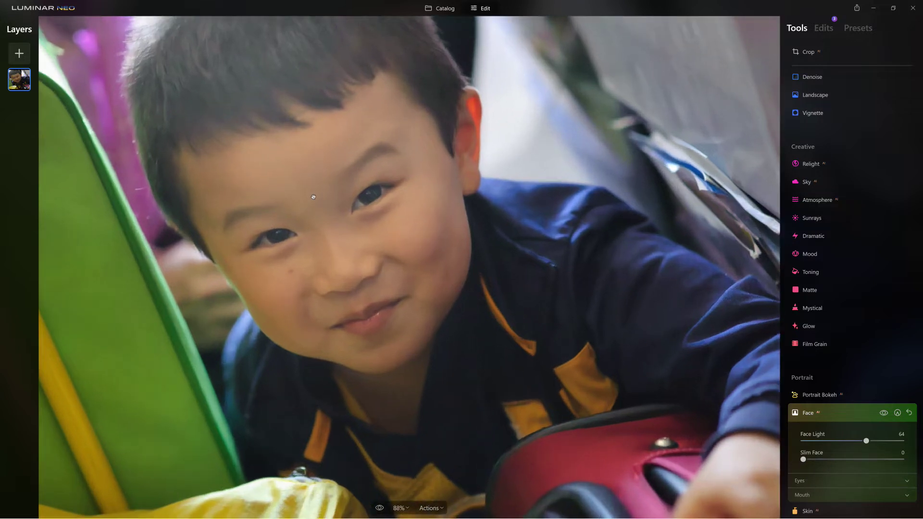
pyautogui.scroll(8, 313, 196)
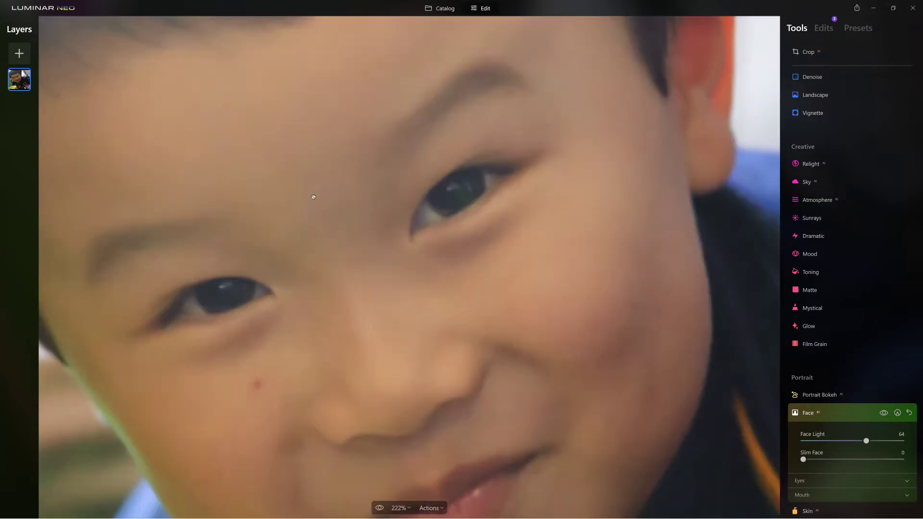
pyautogui.scroll(-3, 313, 197)
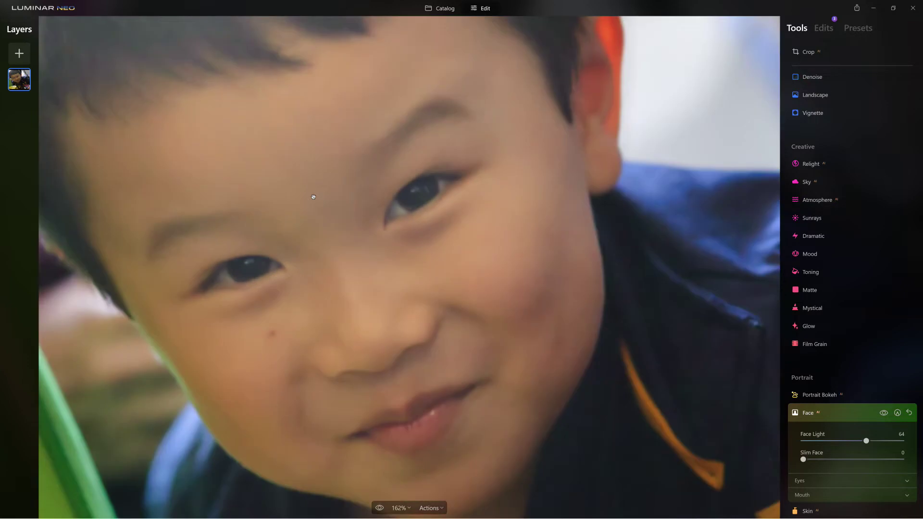
# Expand the Eyes section, set Eye Enhancer to 47, and open the iris colour list.
pyautogui.scroll(-3, 827, 423)
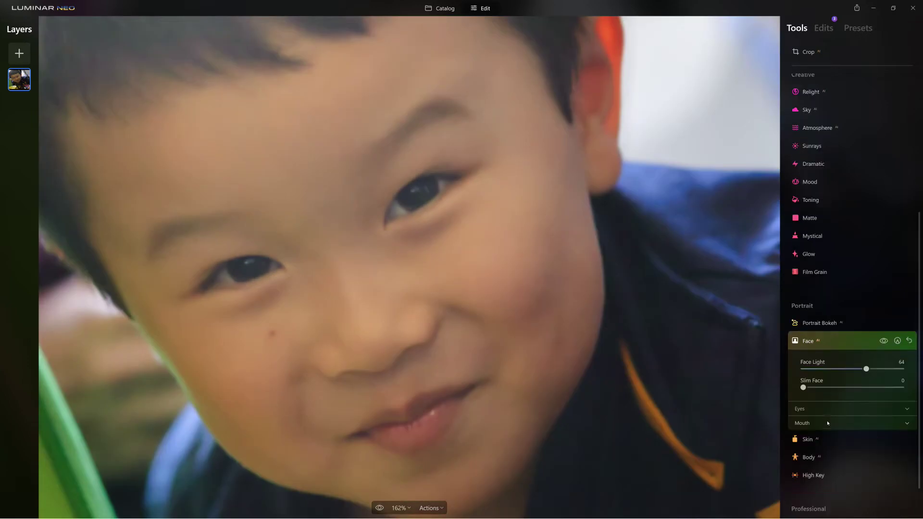
pyautogui.click(806, 381)
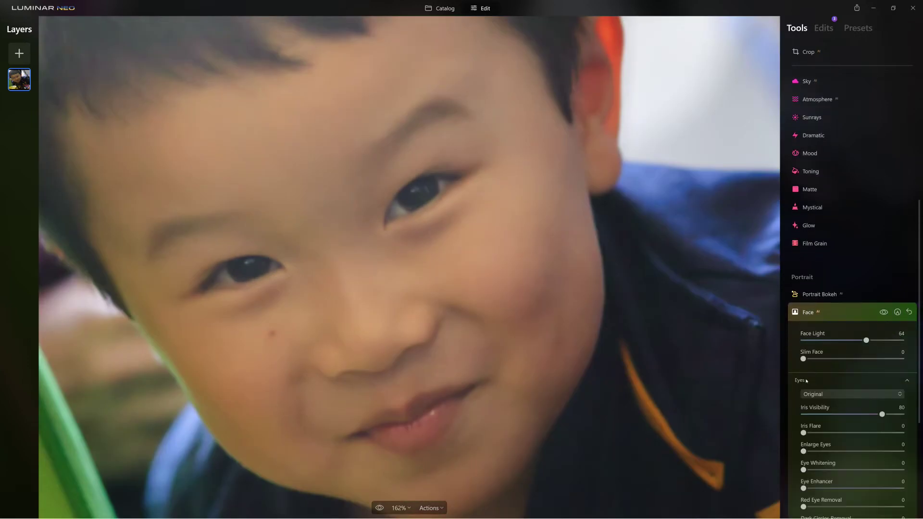
pyautogui.scroll(1, 810, 433)
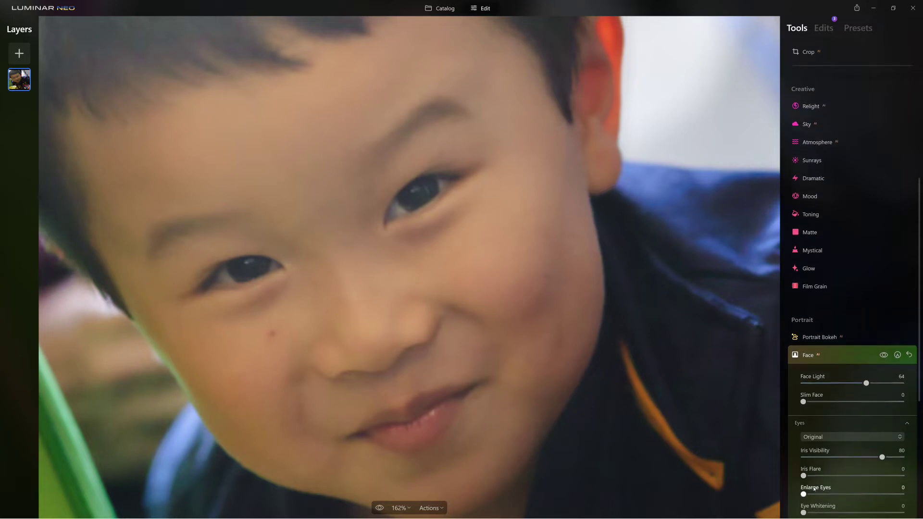
pyautogui.scroll(-2, 814, 481)
pyautogui.scroll(-2, 814, 489)
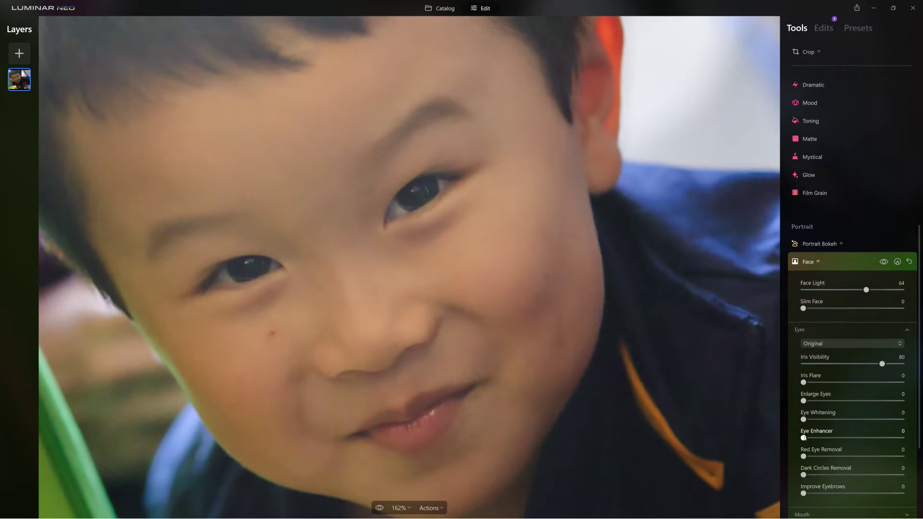
pyautogui.moveTo(808, 438); pyautogui.dragTo(850, 438)
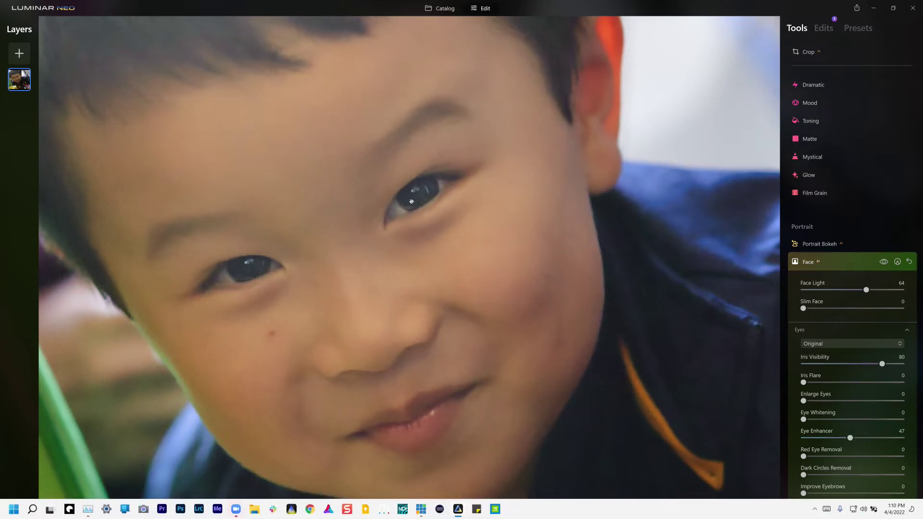
pyautogui.scroll(3, 412, 200)
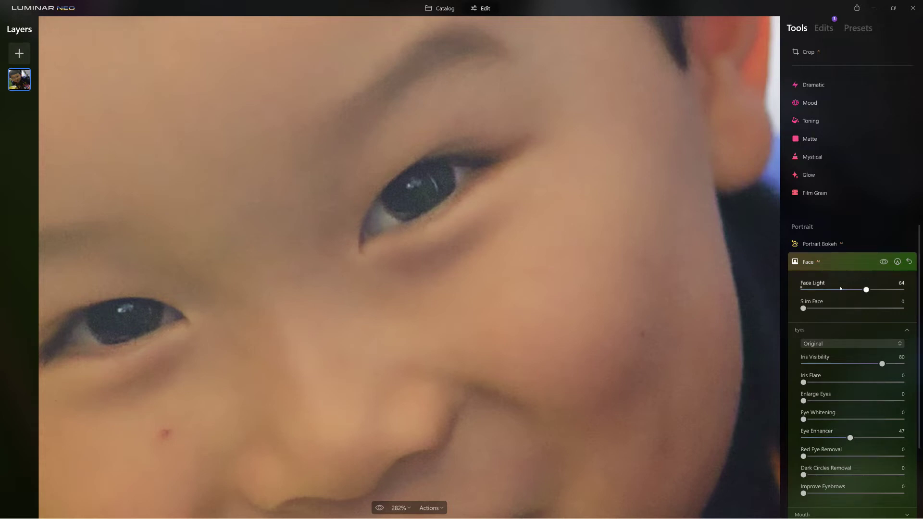
pyautogui.click(834, 343)
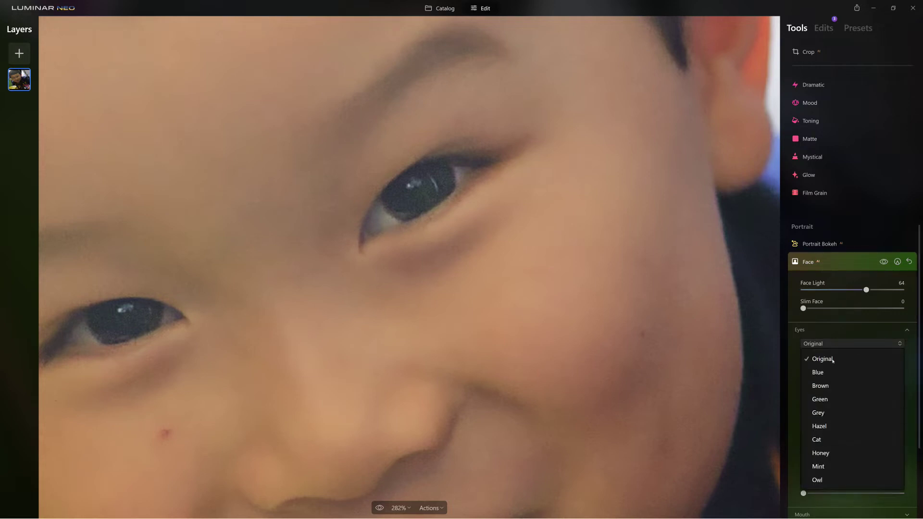
# Try a Brown iris colour faded to 8 and lower Eye Enhancer to 11.
pyautogui.click(828, 385)
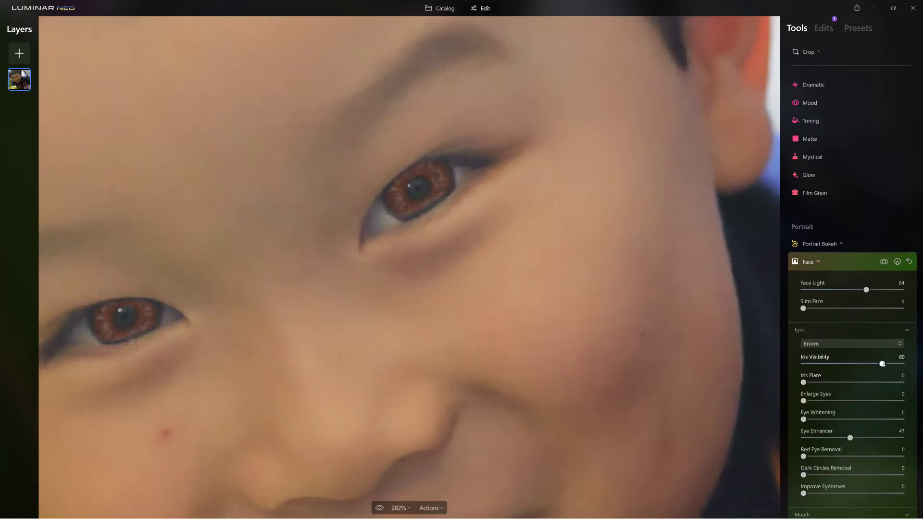
pyautogui.moveTo(882, 363); pyautogui.dragTo(820, 364)
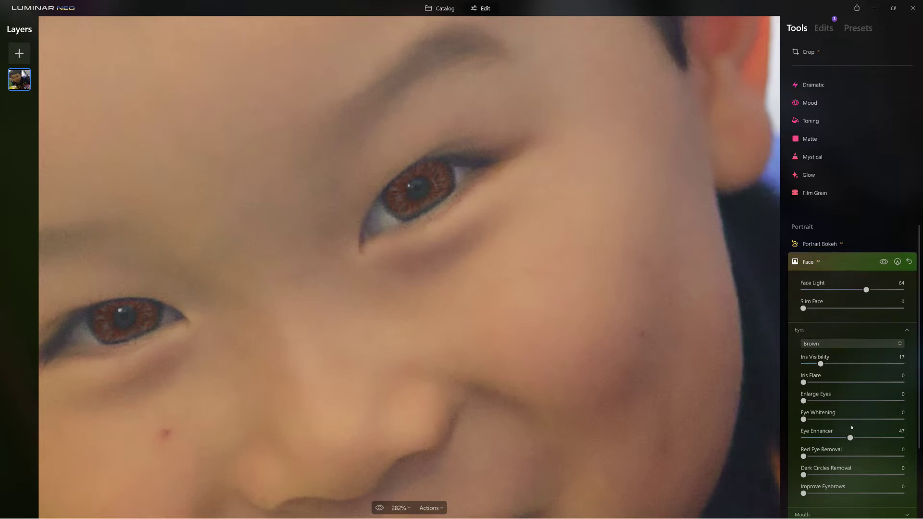
pyautogui.moveTo(849, 438); pyautogui.dragTo(814, 438)
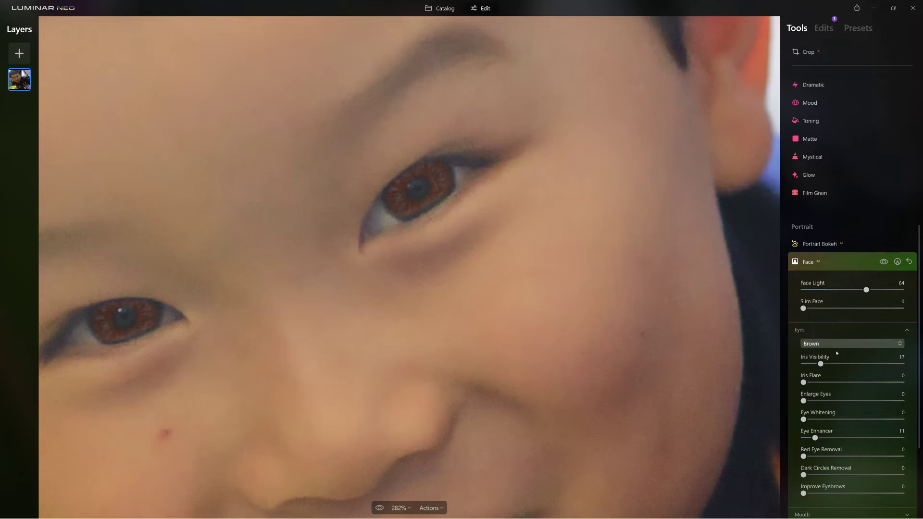
pyautogui.moveTo(820, 363); pyautogui.dragTo(812, 365)
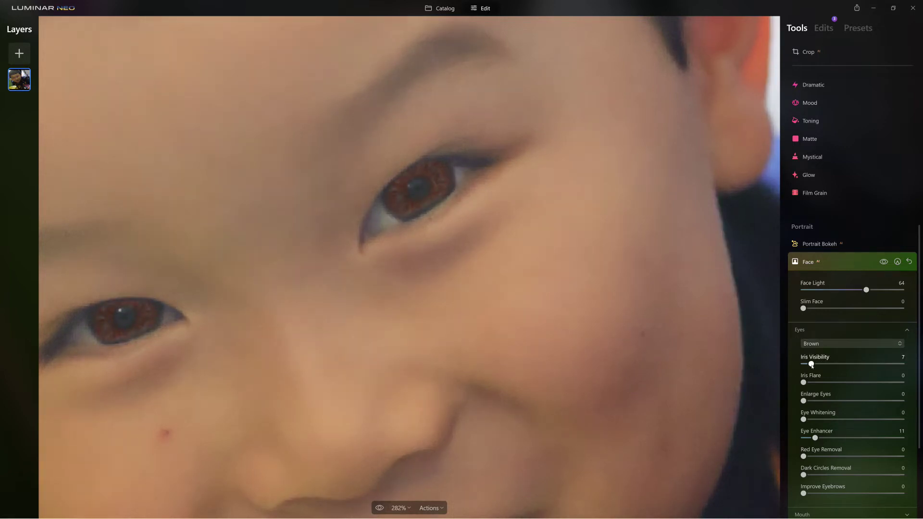
# Add Iris Flare of 41 and set the iris colour back to Original.
pyautogui.moveTo(804, 382); pyautogui.dragTo(845, 383)
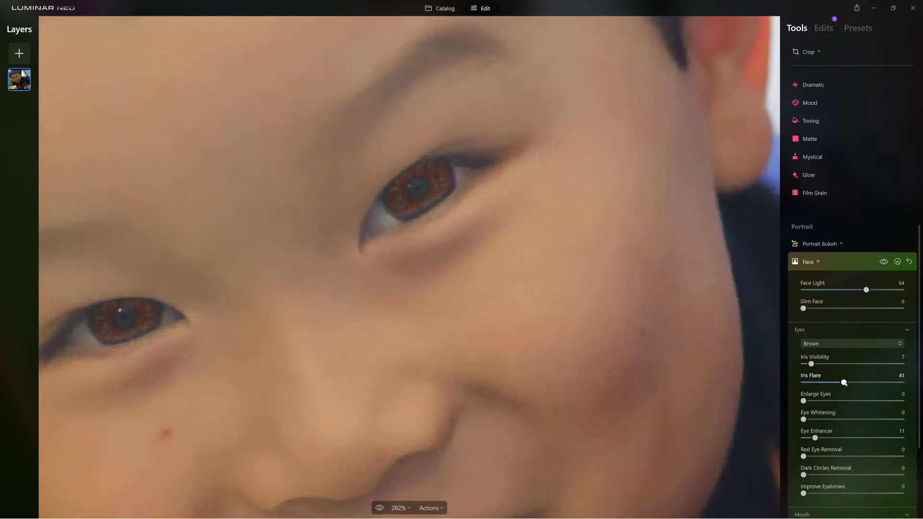
pyautogui.click(417, 277)
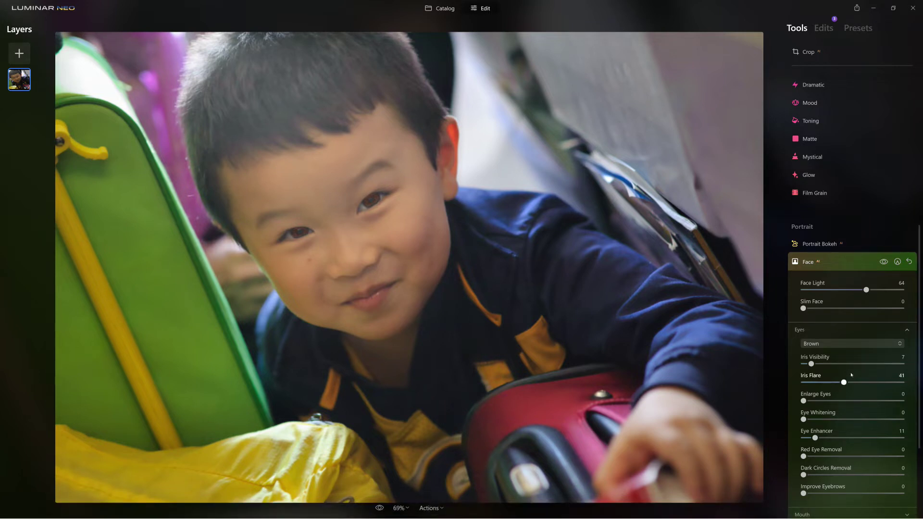
pyautogui.click(850, 344)
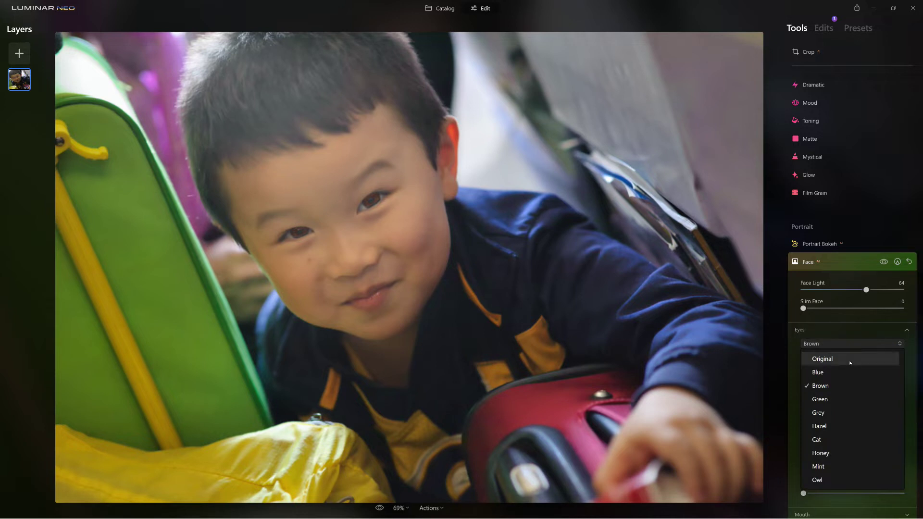
pyautogui.click(850, 362)
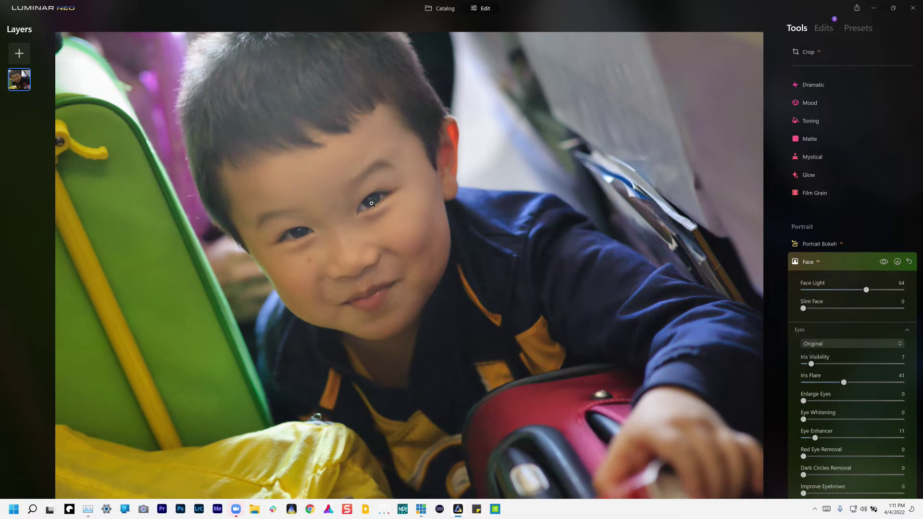
pyautogui.click(839, 258)
# Remove the small spot on the boy's left cheek with the Erase tool.
pyautogui.scroll(4, 840, 198)
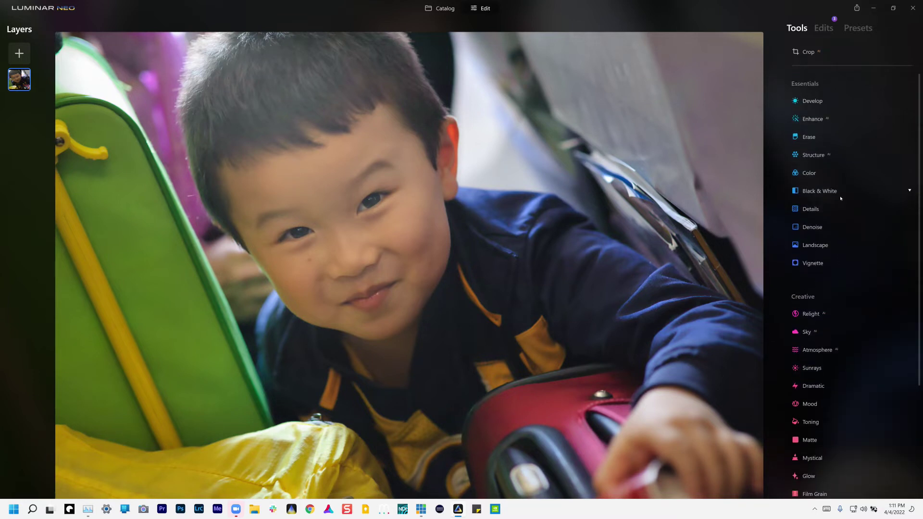
pyautogui.click(809, 138)
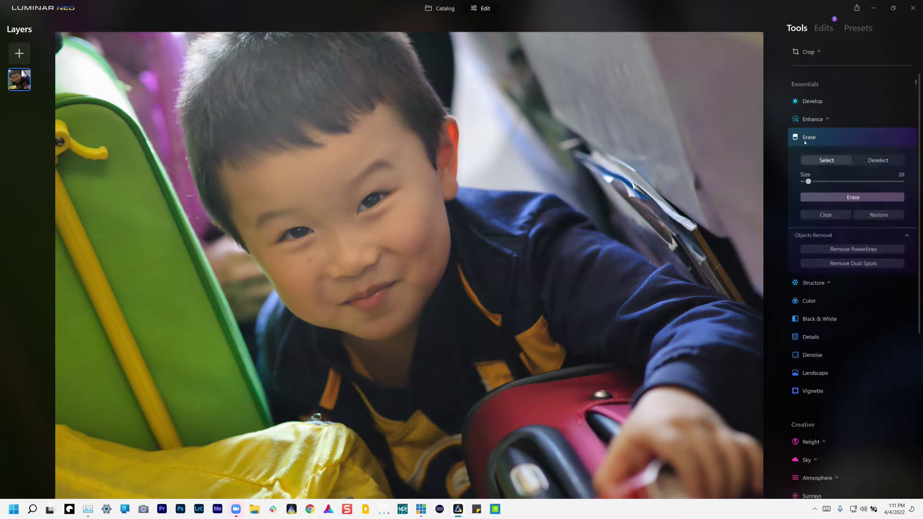
pyautogui.click(309, 259)
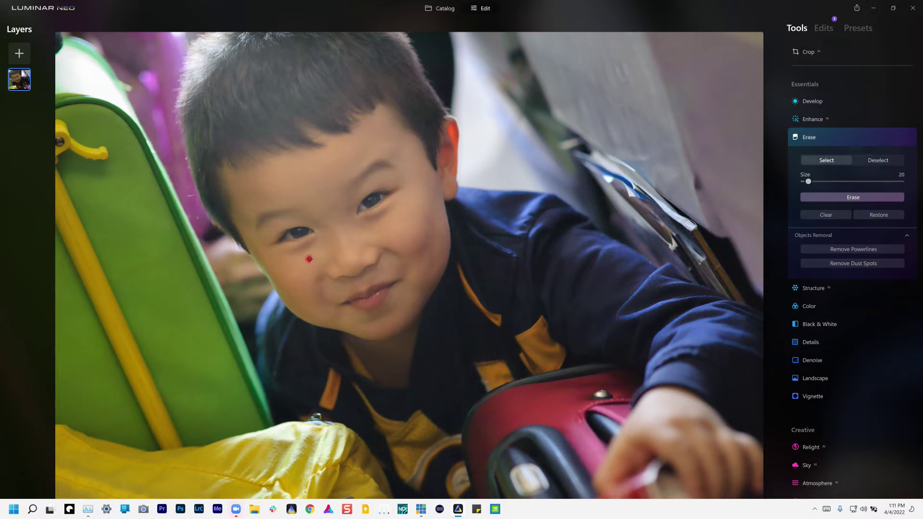
pyautogui.click(840, 198)
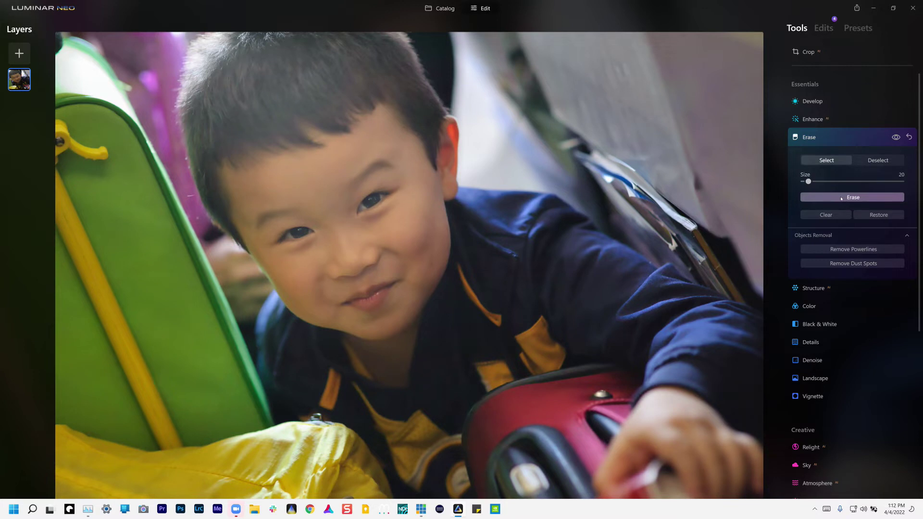
pyautogui.click(819, 138)
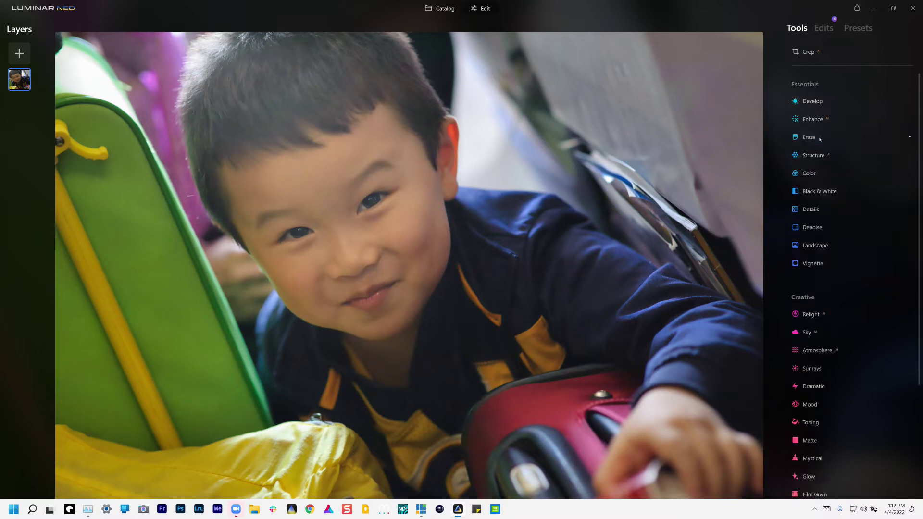
# Expand Denoise and its Advanced Settings to reveal the Boost slider.
pyautogui.click(815, 228)
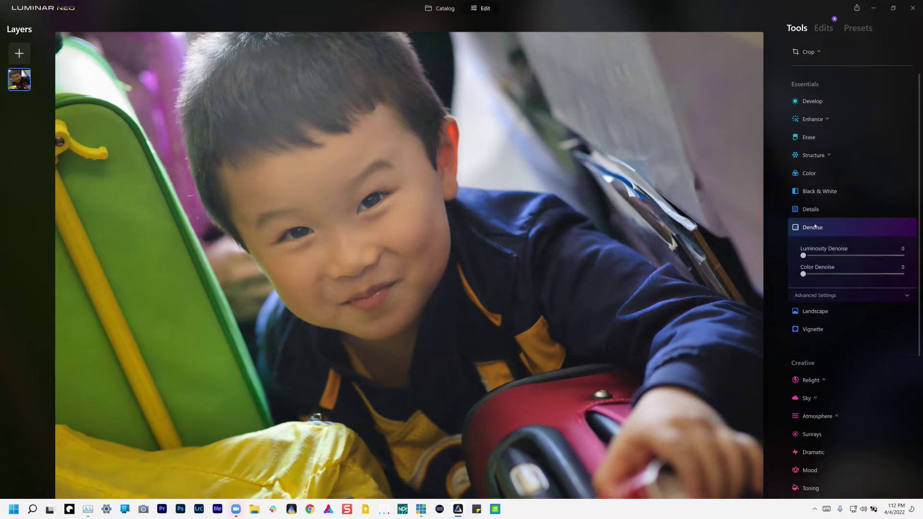
pyautogui.click(824, 294)
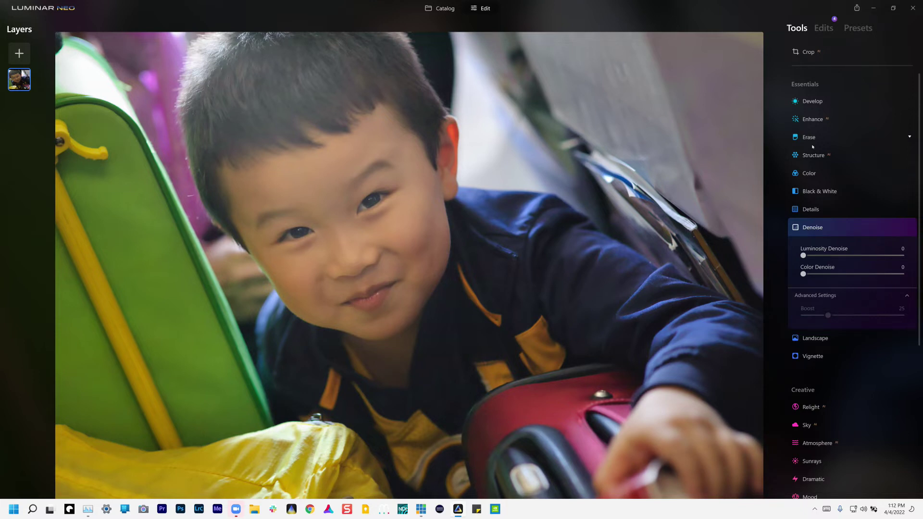
pyautogui.click(811, 174)
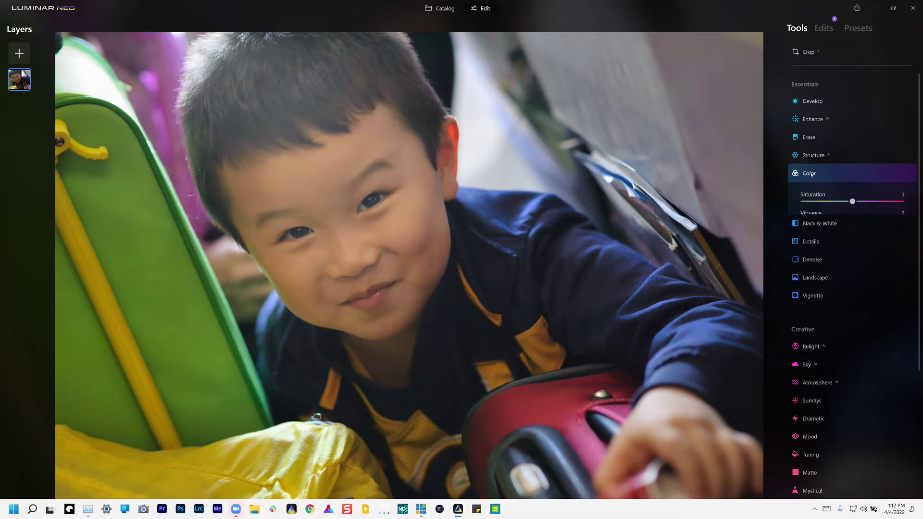
# Set Saturation to -18 and Vibrance to 13 in the Color tool.
pyautogui.moveTo(856, 202); pyautogui.dragTo(839, 207)
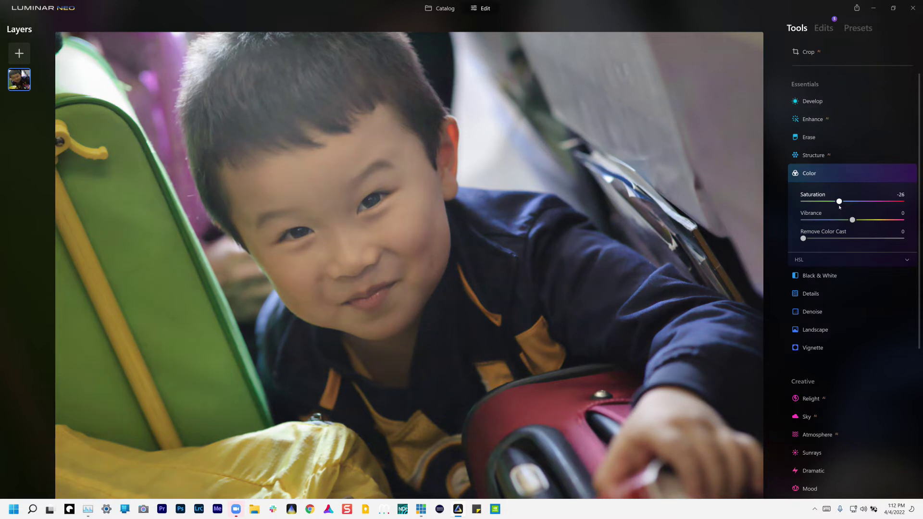
pyautogui.moveTo(852, 220); pyautogui.dragTo(860, 225)
pyautogui.moveTo(839, 200); pyautogui.dragTo(844, 204)
# Darken Yellow to -30 in the HSL Luminance adjustments, then collapse Color.
pyautogui.click(802, 264)
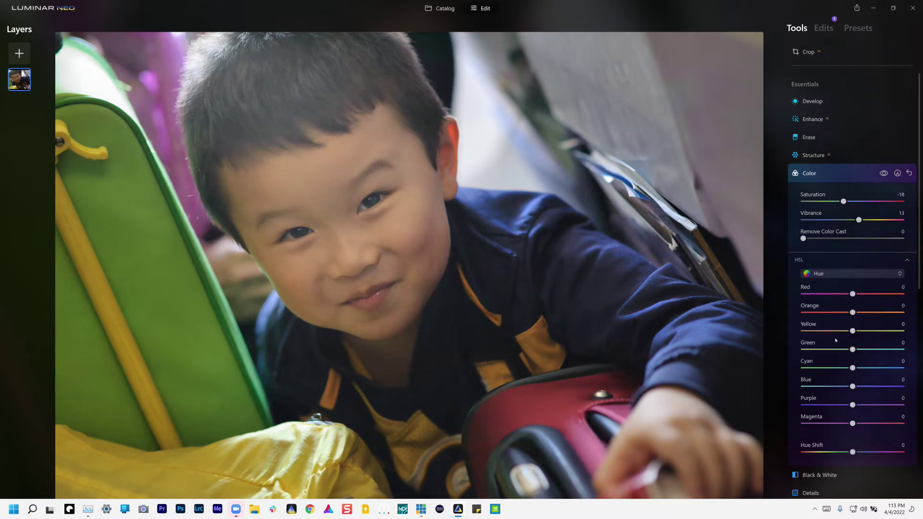
pyautogui.click(852, 273)
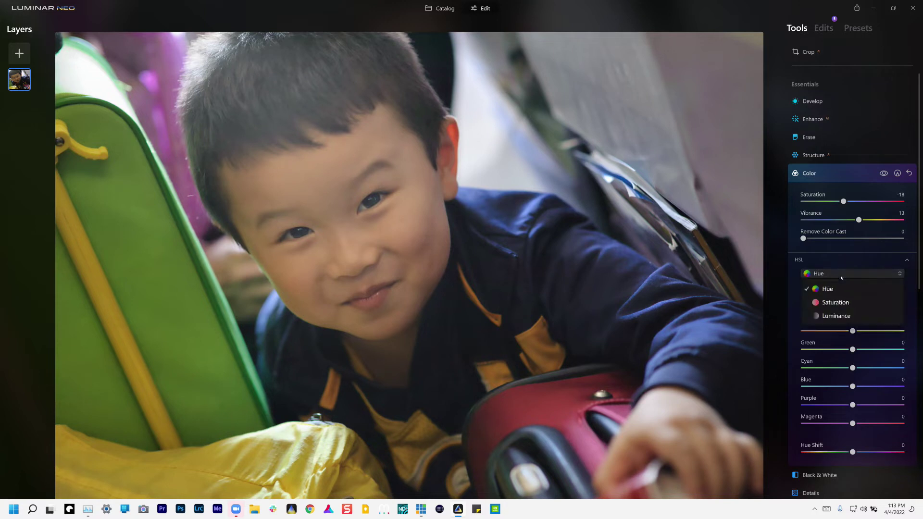
pyautogui.click(835, 316)
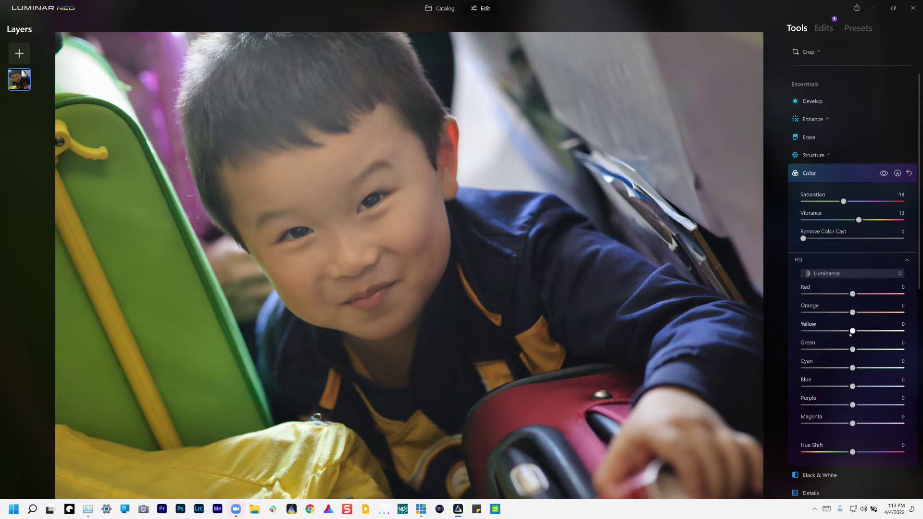
pyautogui.moveTo(852, 331); pyautogui.dragTo(835, 334)
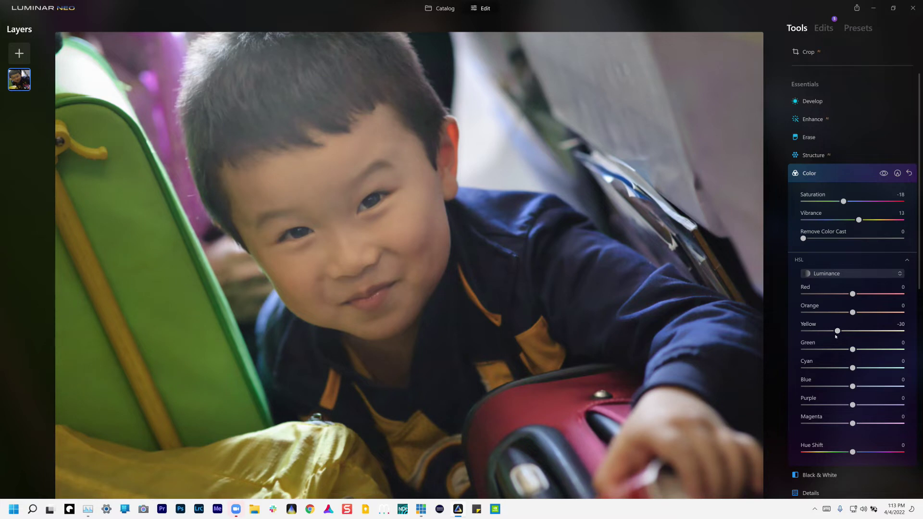
pyautogui.click(814, 175)
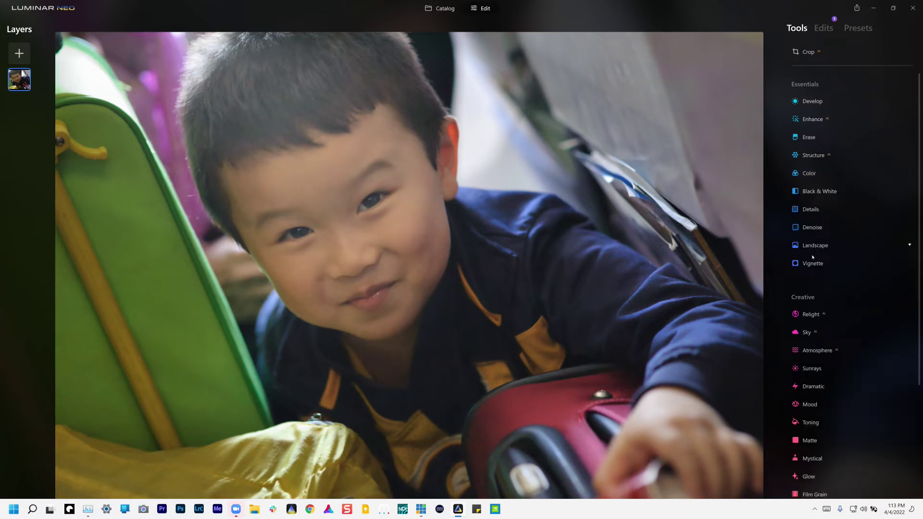
# Centre a vignette on the boy's face with Amount -43, Size 32, Inner Light 24.
pyautogui.click(810, 268)
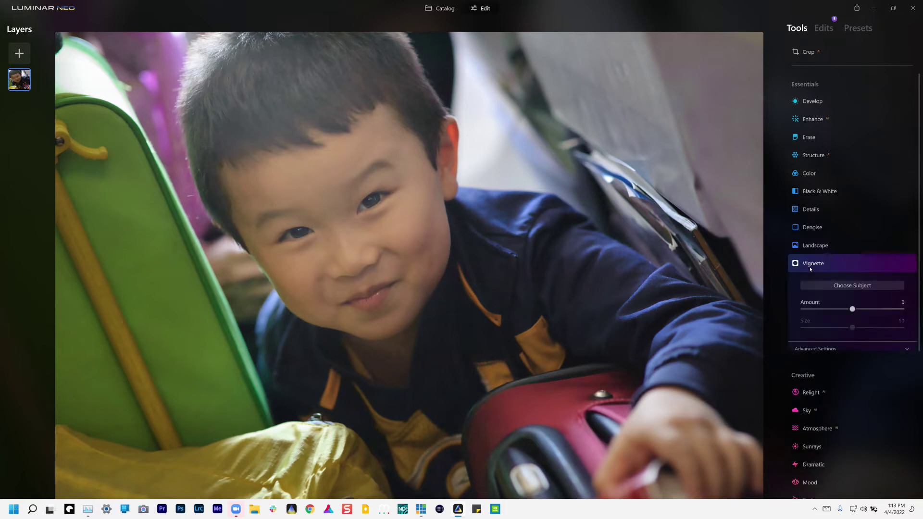
pyautogui.click(437, 239)
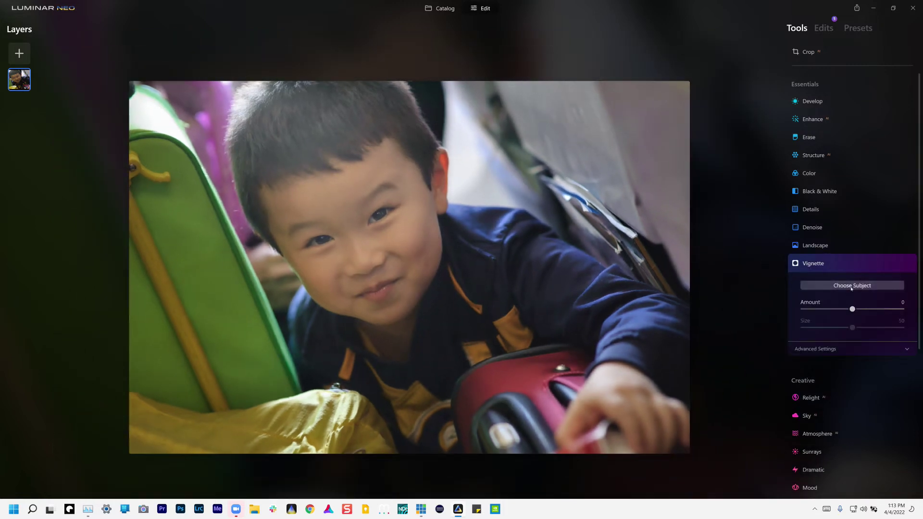
pyautogui.click(359, 248)
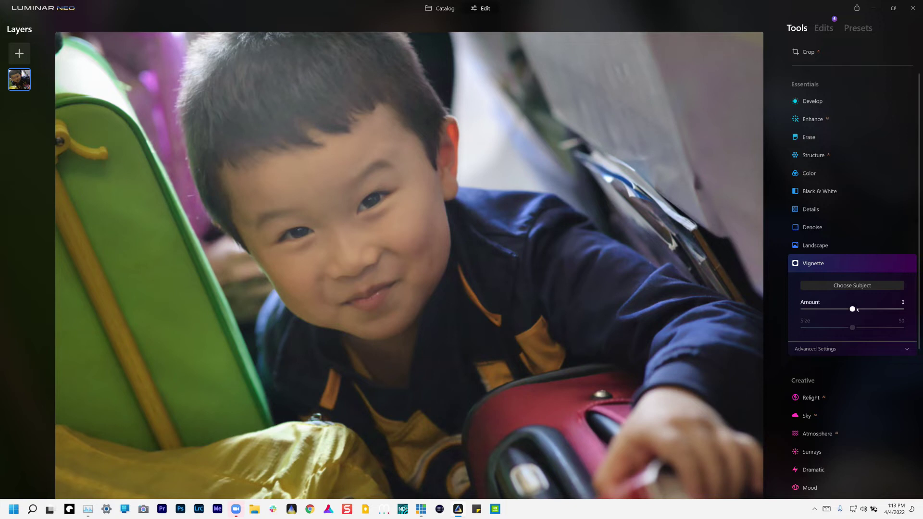
pyautogui.click(850, 286)
pyautogui.moveTo(853, 309); pyautogui.dragTo(830, 309)
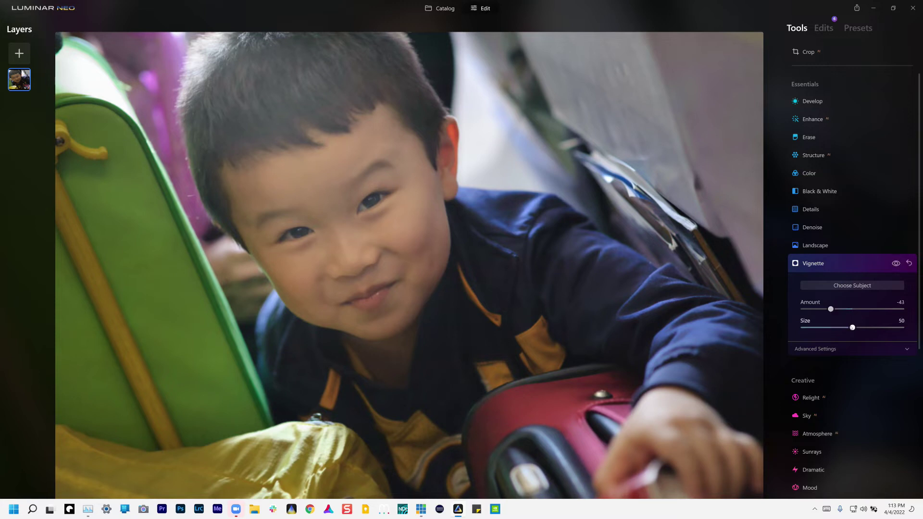
pyautogui.click(834, 328)
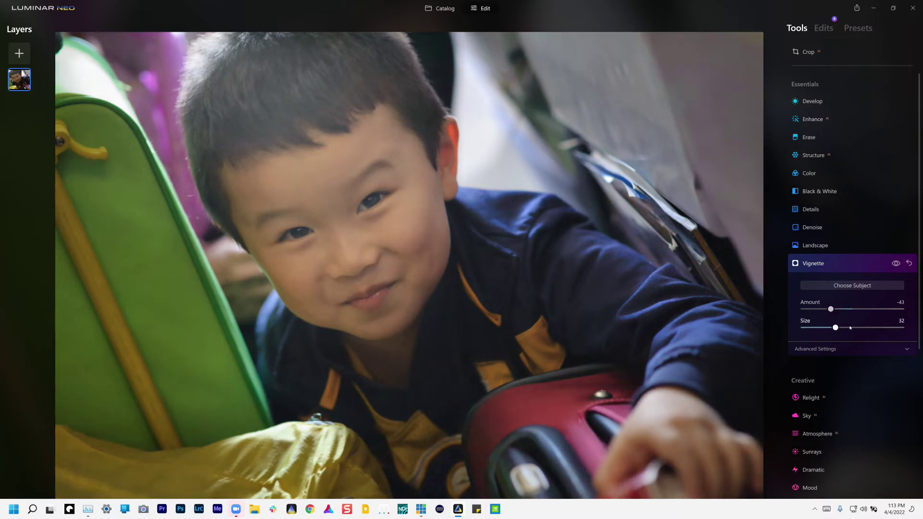
pyautogui.click(814, 349)
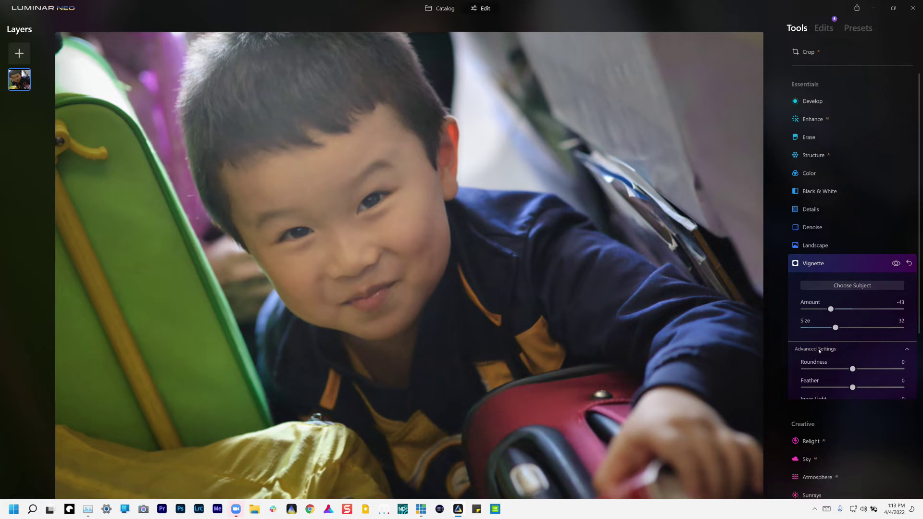
pyautogui.moveTo(810, 409); pyautogui.dragTo(828, 411)
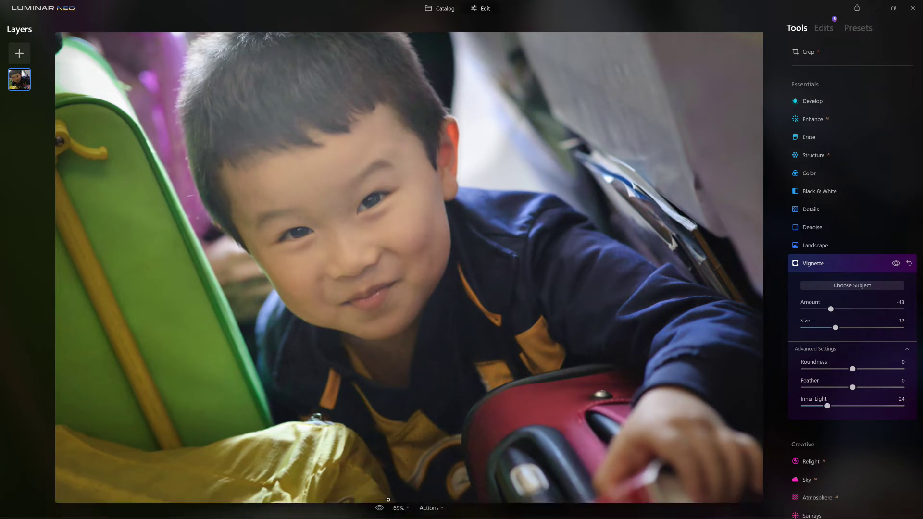
pyautogui.click(823, 262)
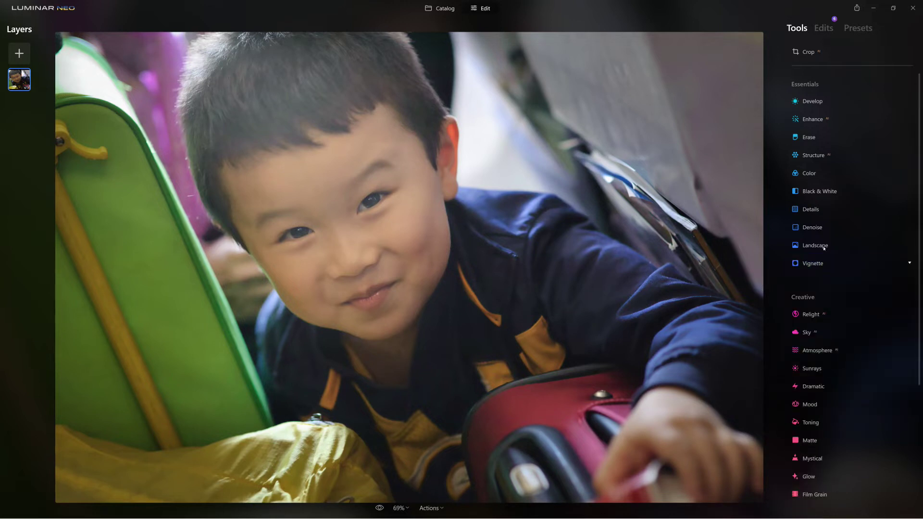
# Review the applied edits list and compare the edit against the unedited original.
pyautogui.click(823, 28)
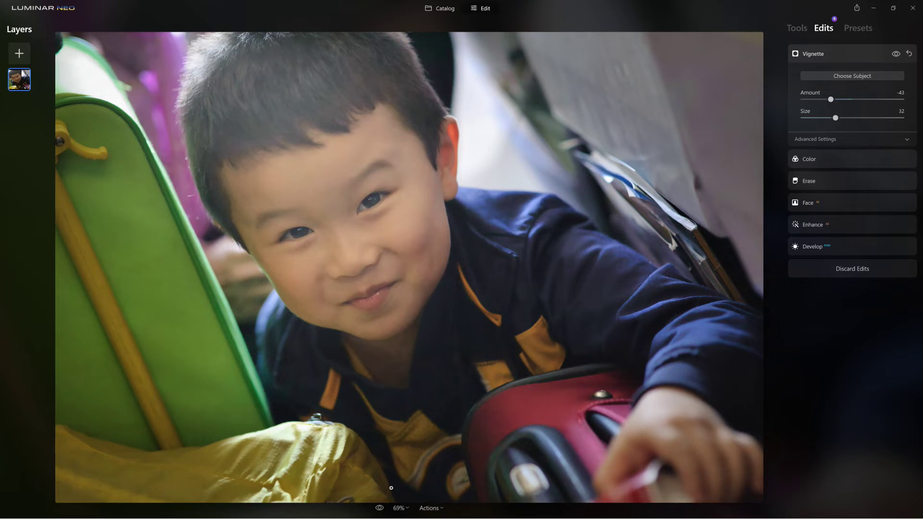
pyautogui.click(379, 508)
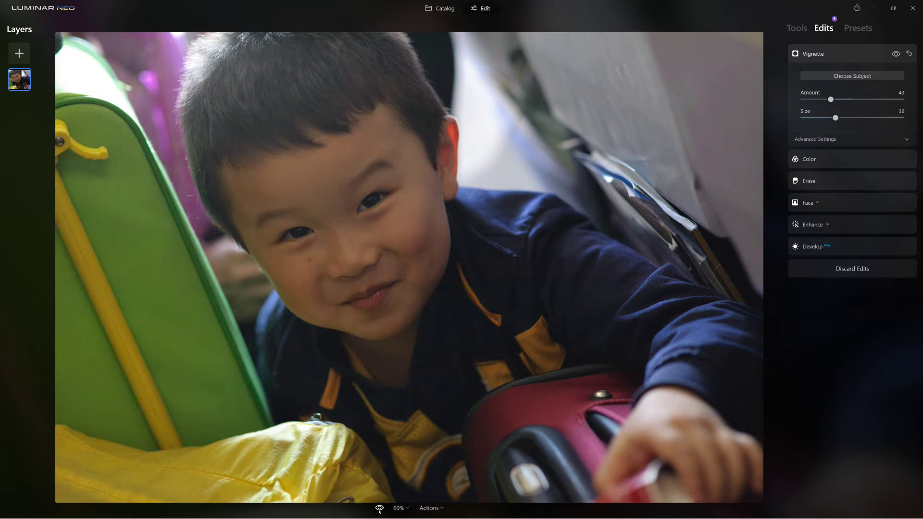
pyautogui.click(379, 508)
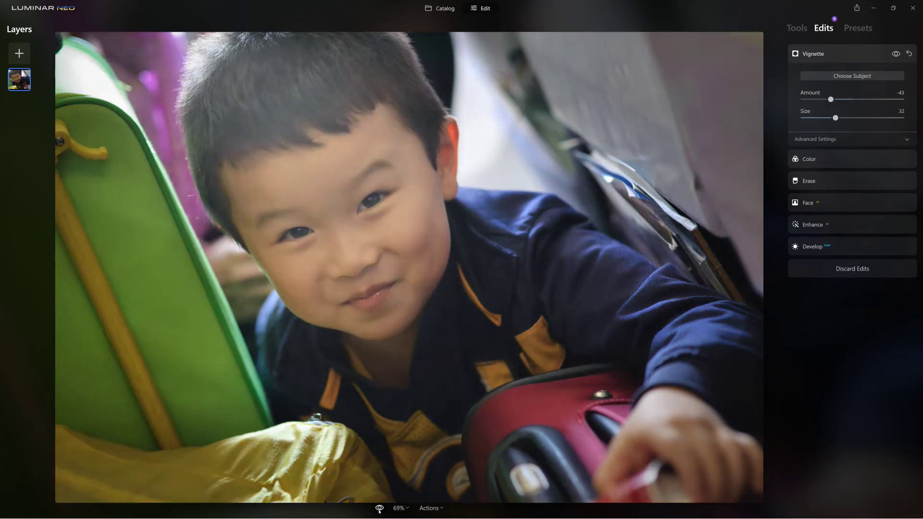
pyautogui.moveTo(379, 510)
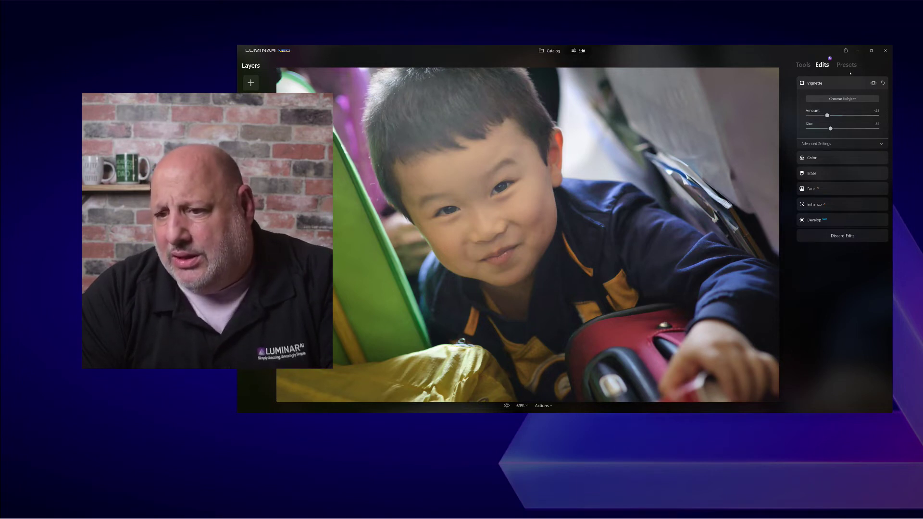
pyautogui.click(803, 65)
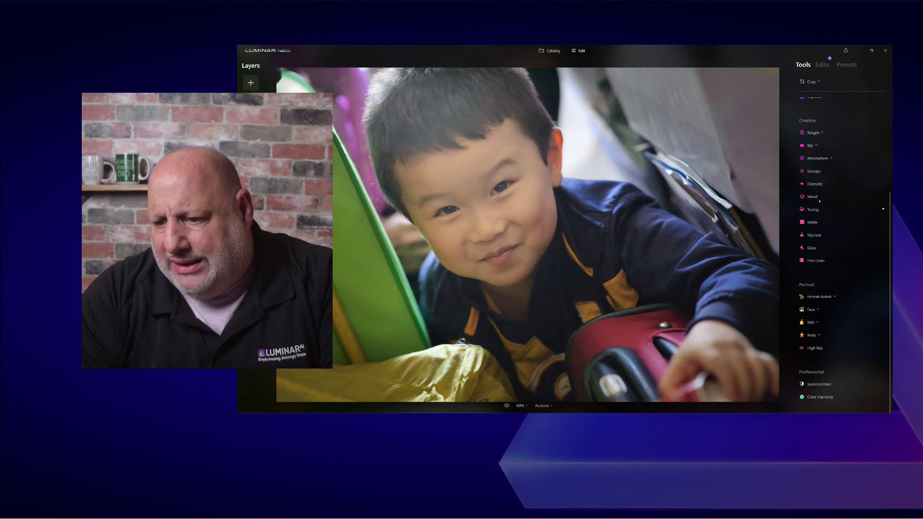
# Expand Details in Essentials and raise the Medium and Large Details sliders.
pyautogui.scroll(1, 820, 230)
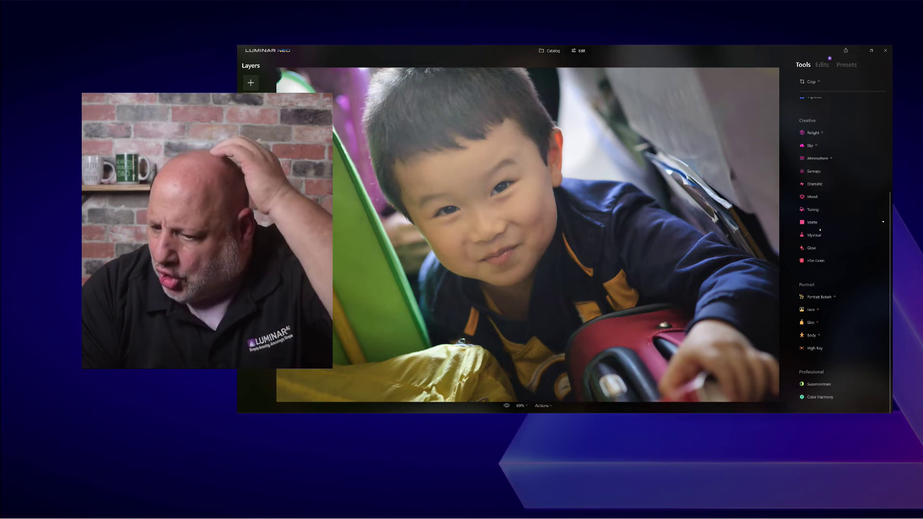
pyautogui.scroll(4, 815, 240)
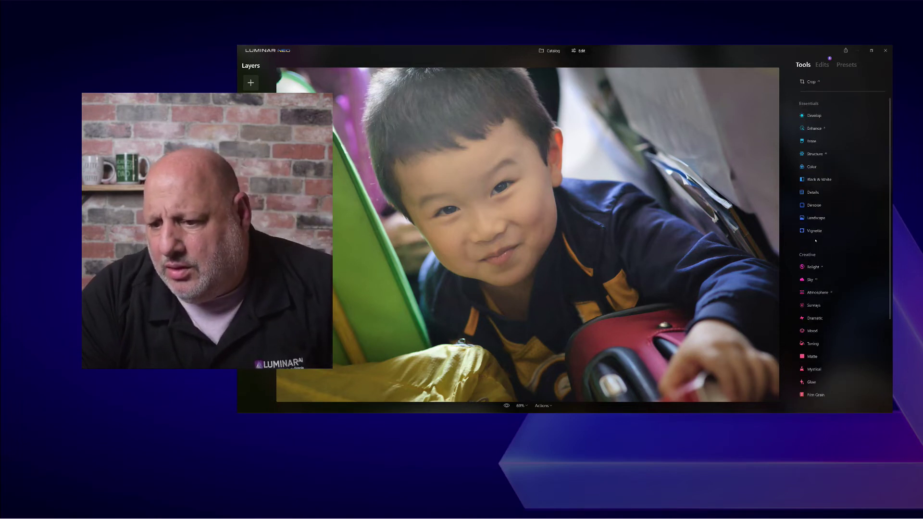
pyautogui.click(812, 193)
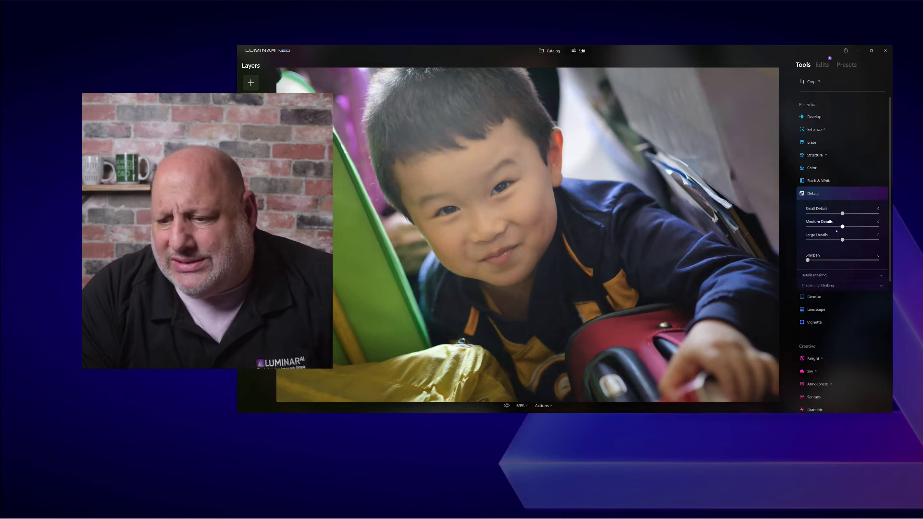
pyautogui.moveTo(842, 226)
pyautogui.mouseDown()
pyautogui.moveTo(857, 227)
pyautogui.moveTo(852, 214)
pyautogui.mouseUp()
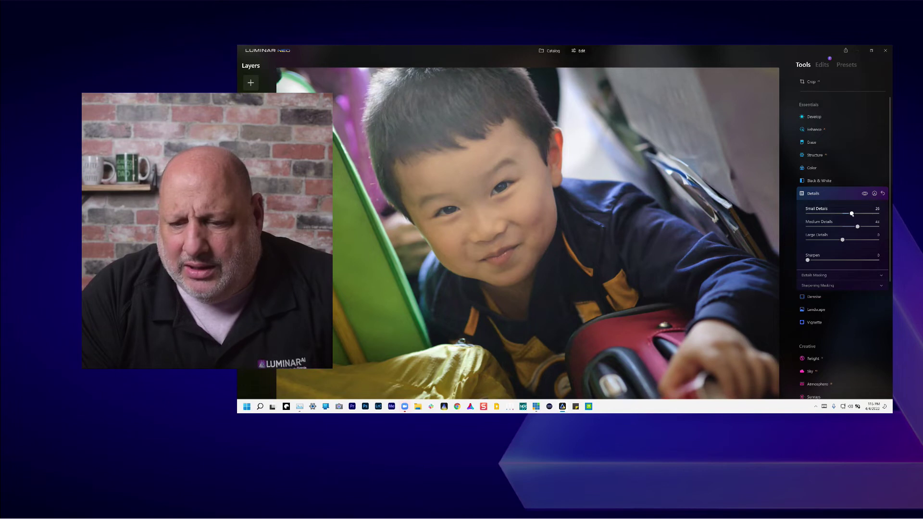
pyautogui.moveTo(843, 240); pyautogui.dragTo(851, 242)
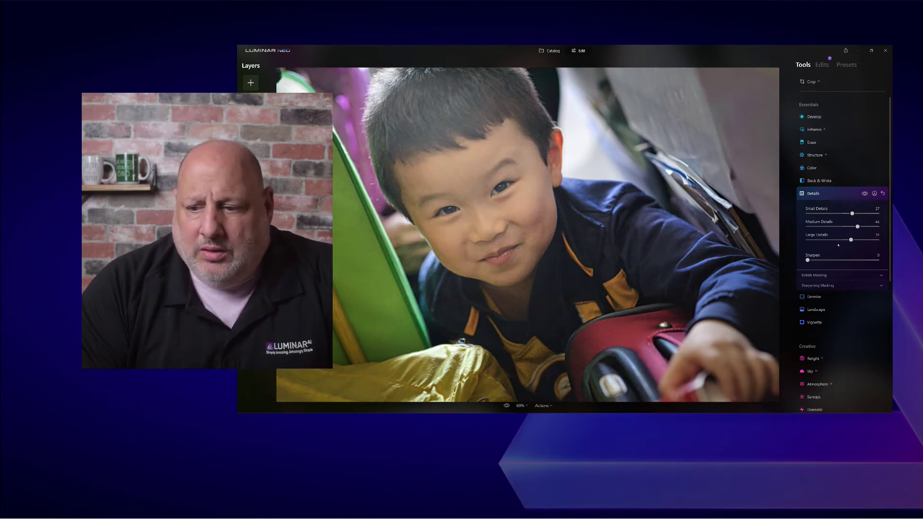
pyautogui.scroll(5, 525, 197)
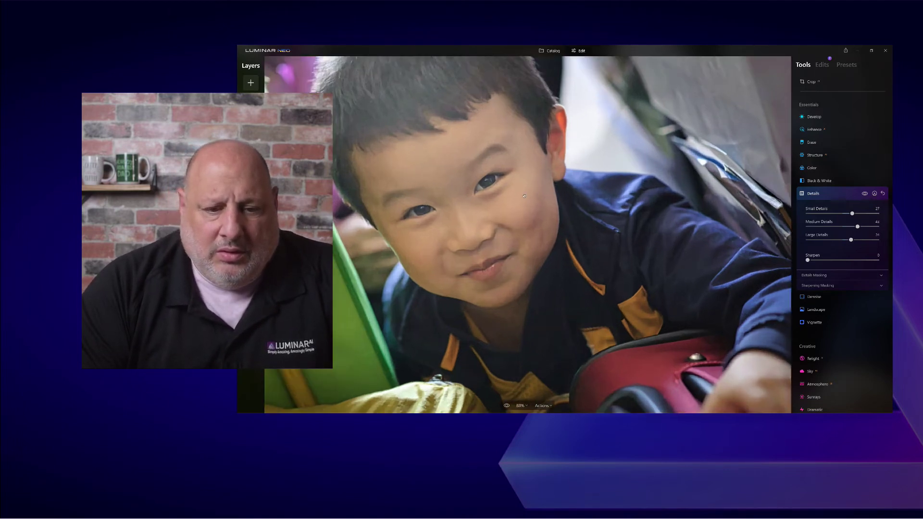
pyautogui.scroll(-2, 523, 196)
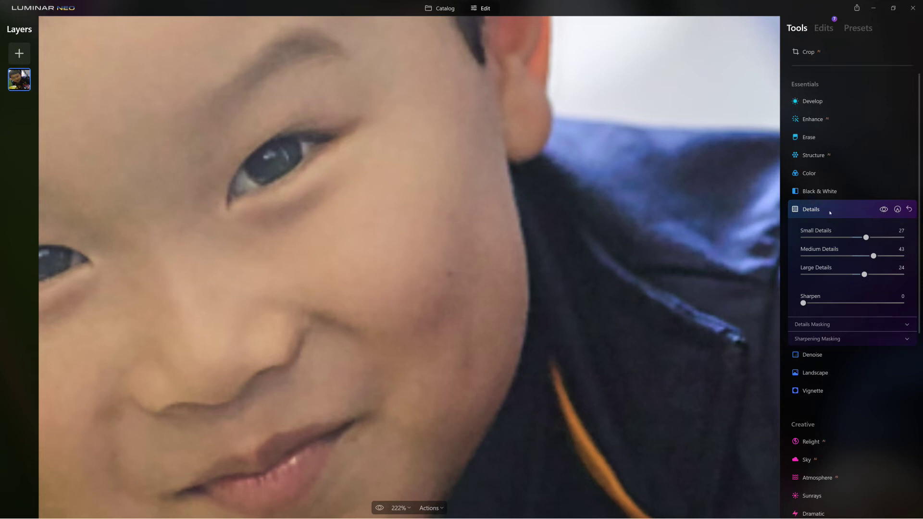
pyautogui.click(883, 209)
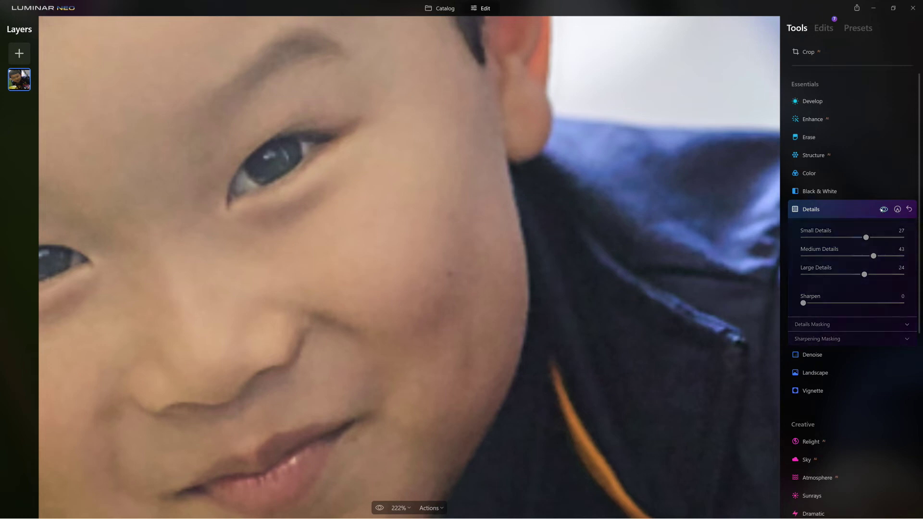
pyautogui.click(883, 209)
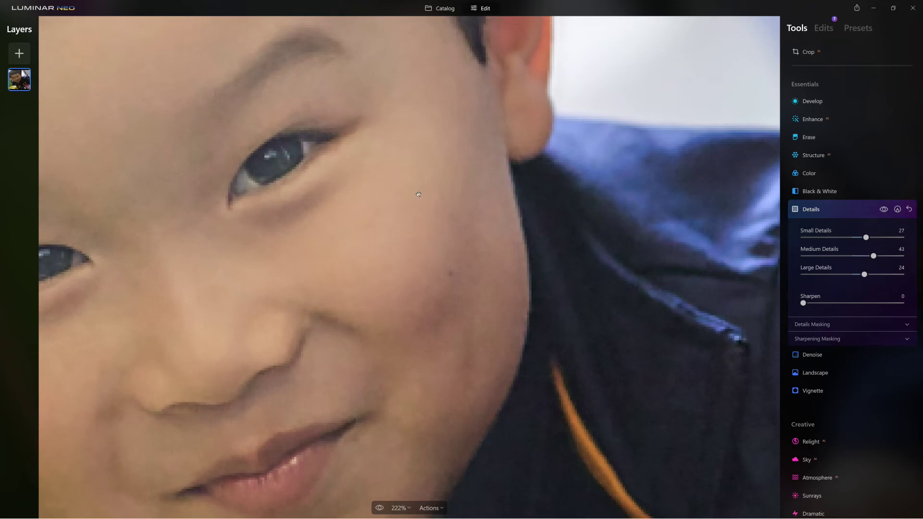
pyautogui.click(384, 279)
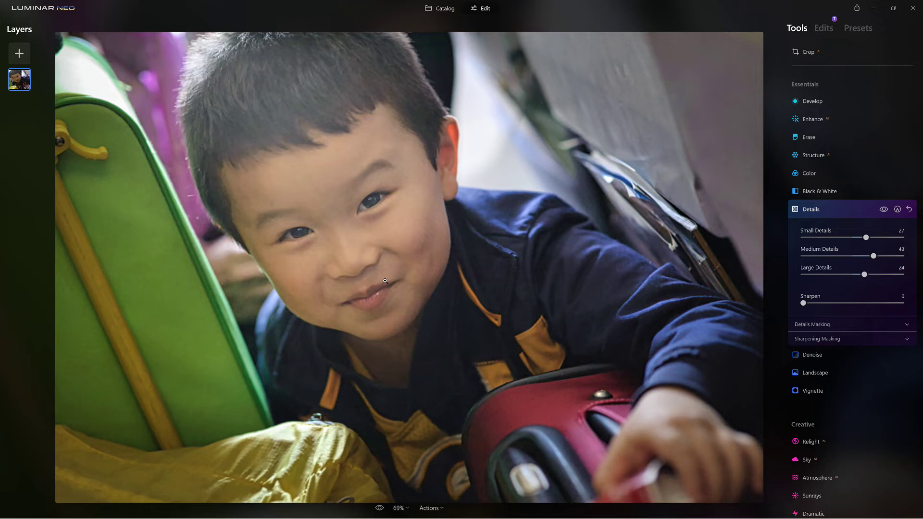
pyautogui.press('g')
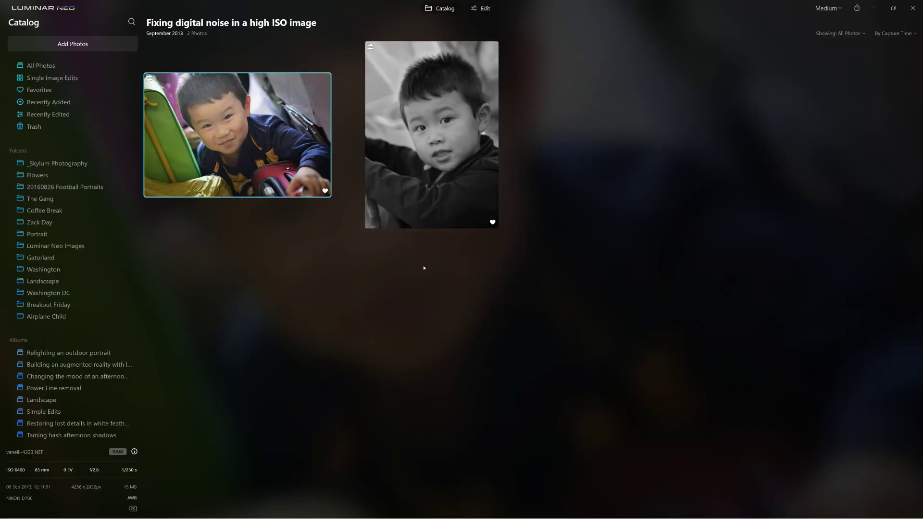
# Check the colour portrait's Go to options, then select the black-and-white portrait.
pyautogui.rightClick(253, 120)
pyautogui.moveTo(288, 185)
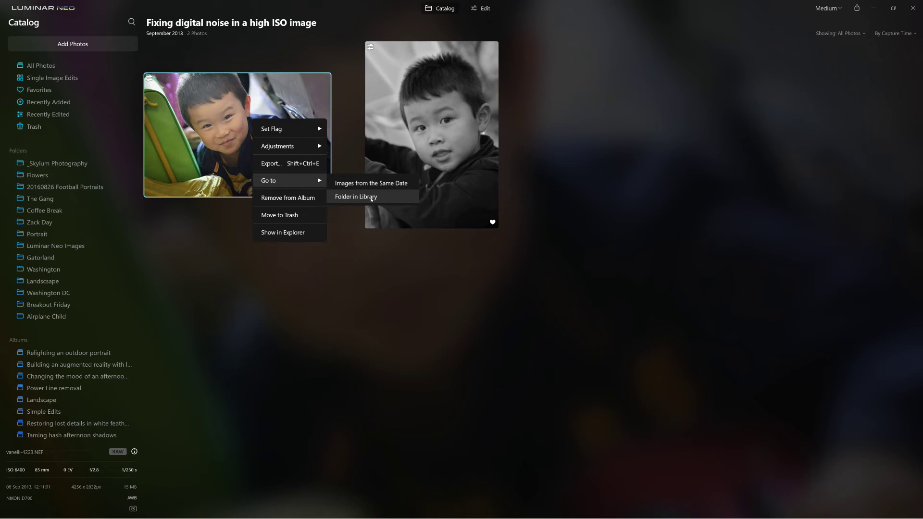
pyautogui.click(437, 137)
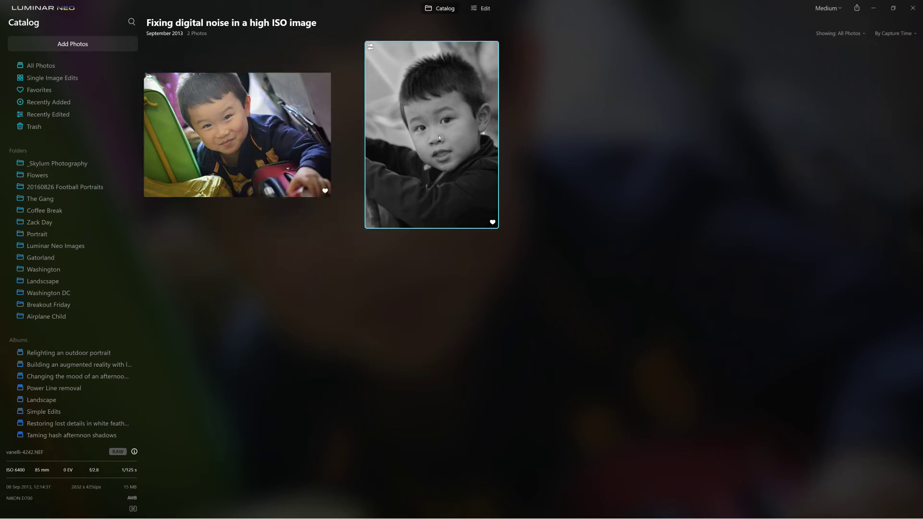
# Open VANELLI-4242.NEF in single-image view and zoom in.
pyautogui.doubleClick(439, 138)
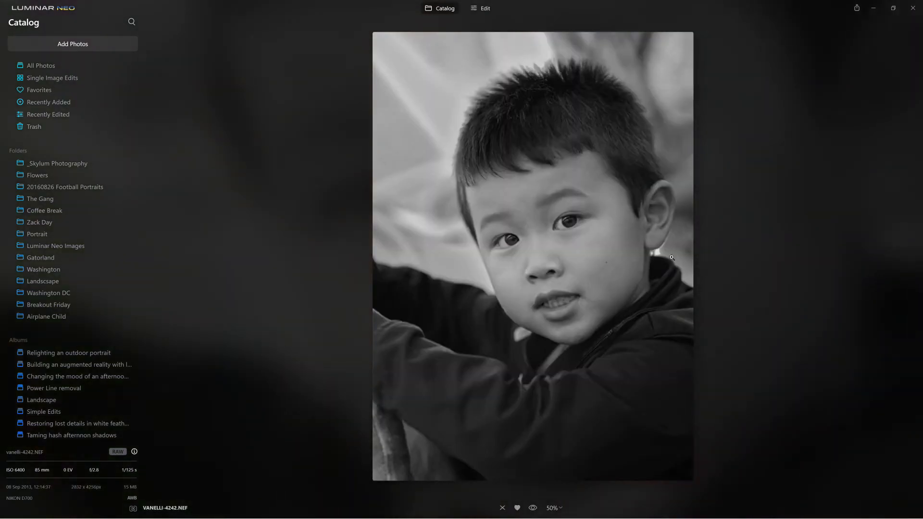
pyautogui.scroll(1, 671, 258)
pyautogui.scroll(1, 670, 256)
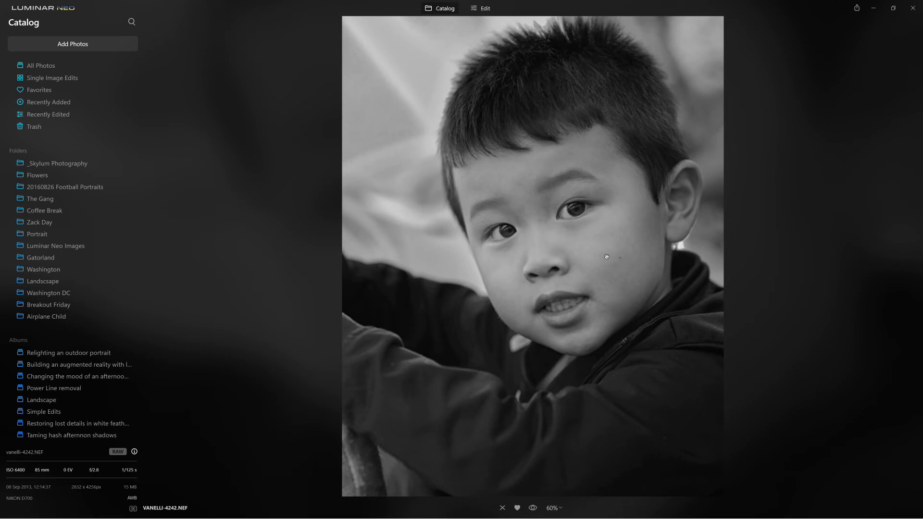
pyautogui.moveTo(533, 507)
# Revert vanelli-4242.NEF to original via Actions, then zoom in on the boy's face.
pyautogui.click(479, 8)
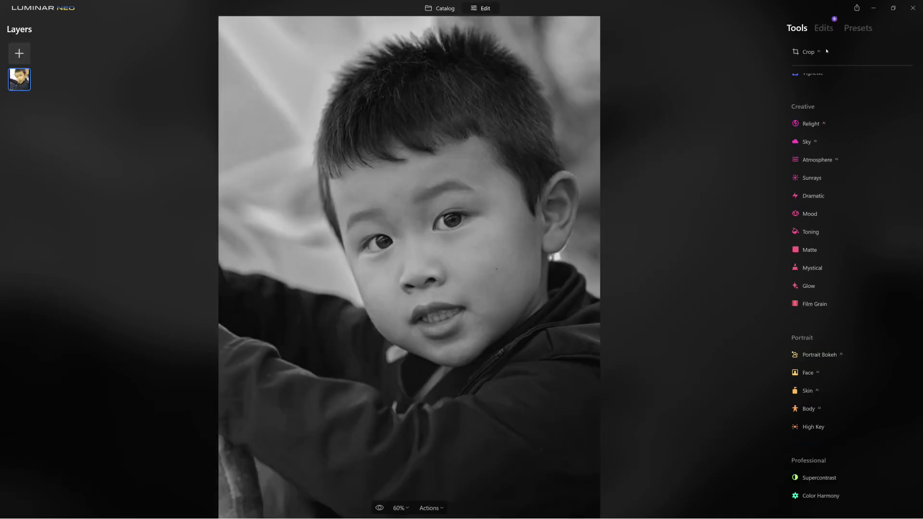
pyautogui.click(823, 28)
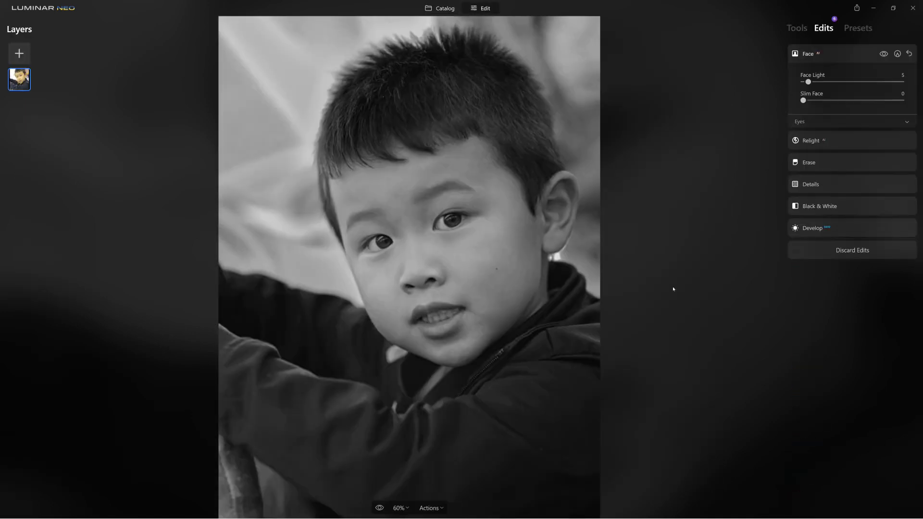
pyautogui.click(438, 509)
pyautogui.click(464, 491)
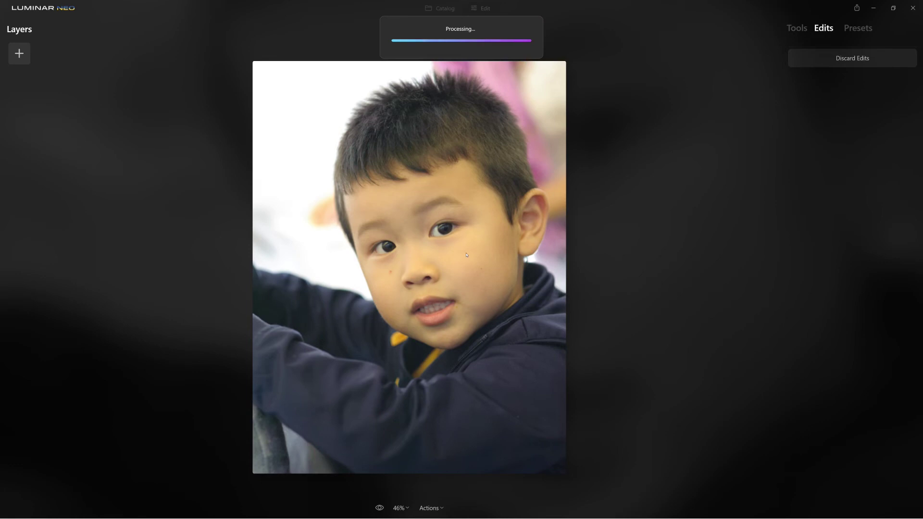
pyautogui.click(467, 254)
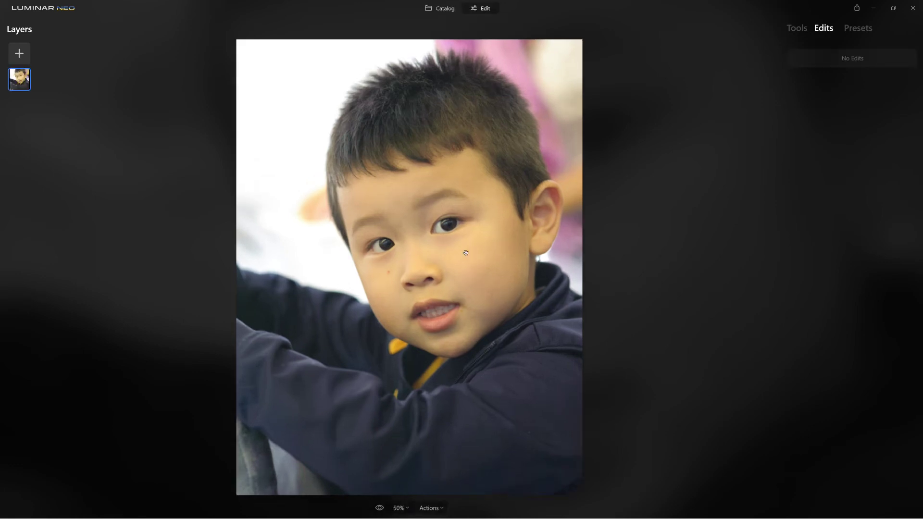
pyautogui.scroll(2, 466, 253)
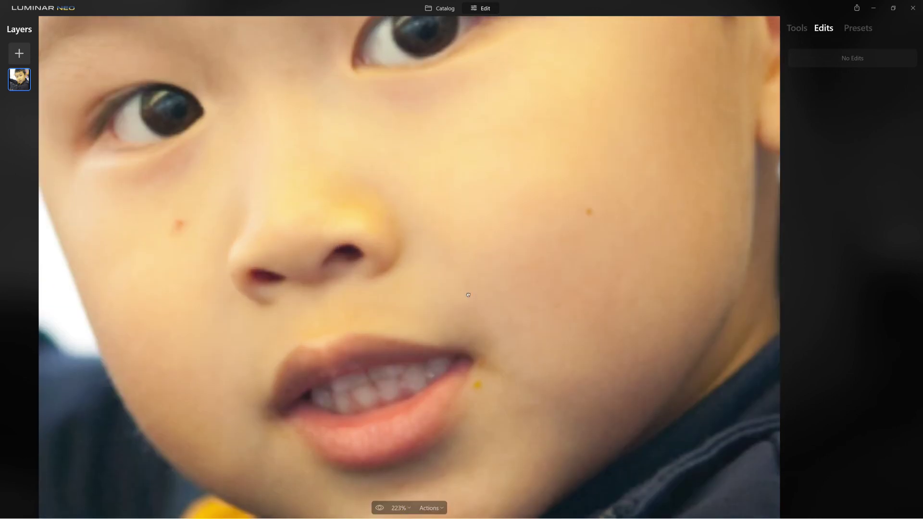
pyautogui.scroll(3, 467, 309)
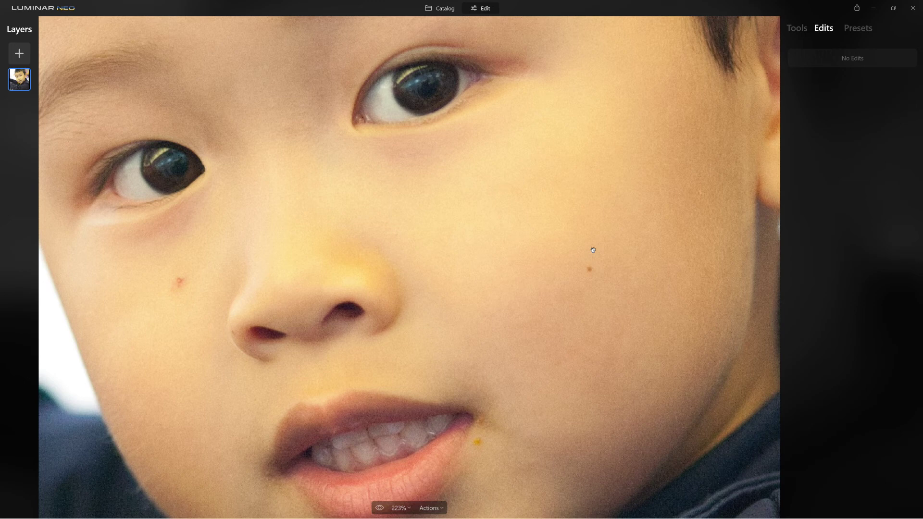
pyautogui.hotkey('ctrl', '0')
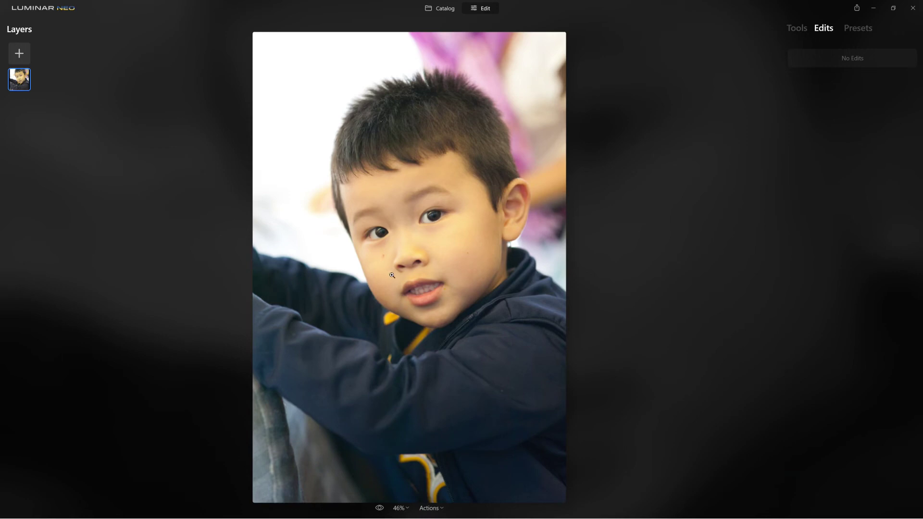
# Open vanelli-4223.NEF from the album, zoom to 85% on the face, then fit it back.
pyautogui.press('g')
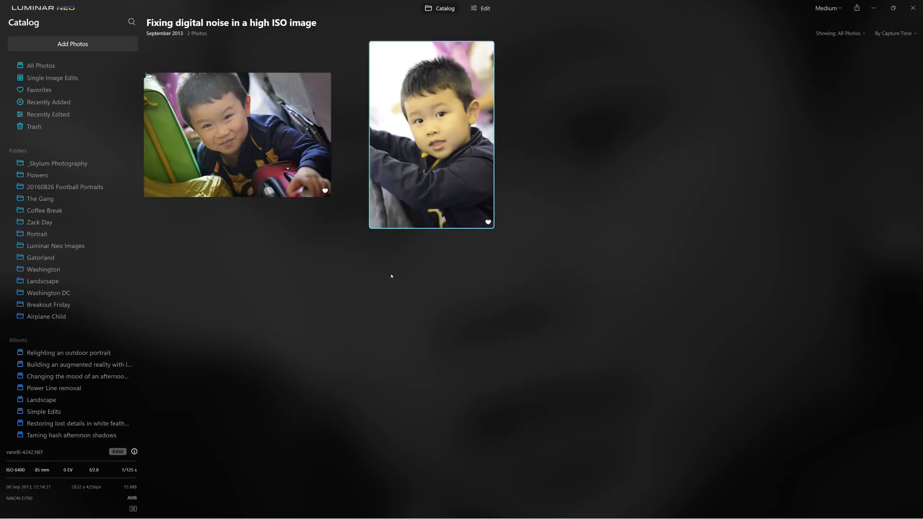
pyautogui.doubleClick(206, 121)
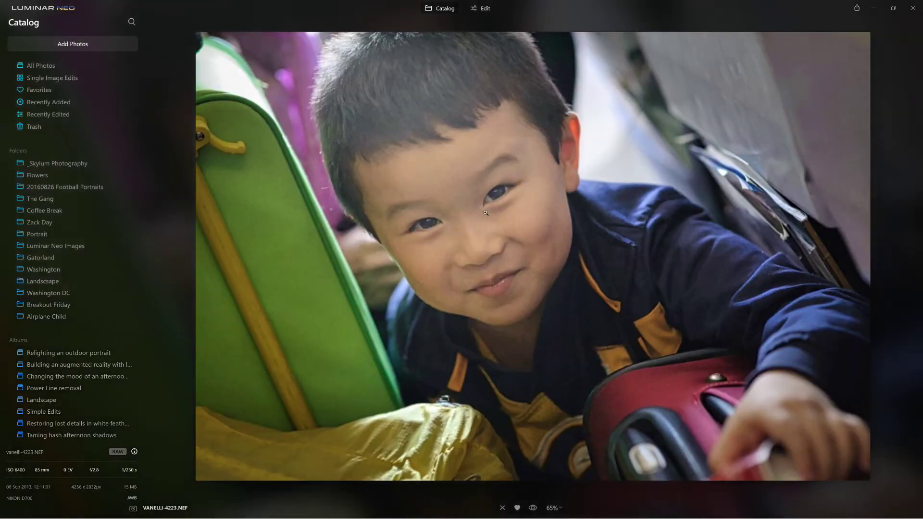
pyautogui.click(487, 205)
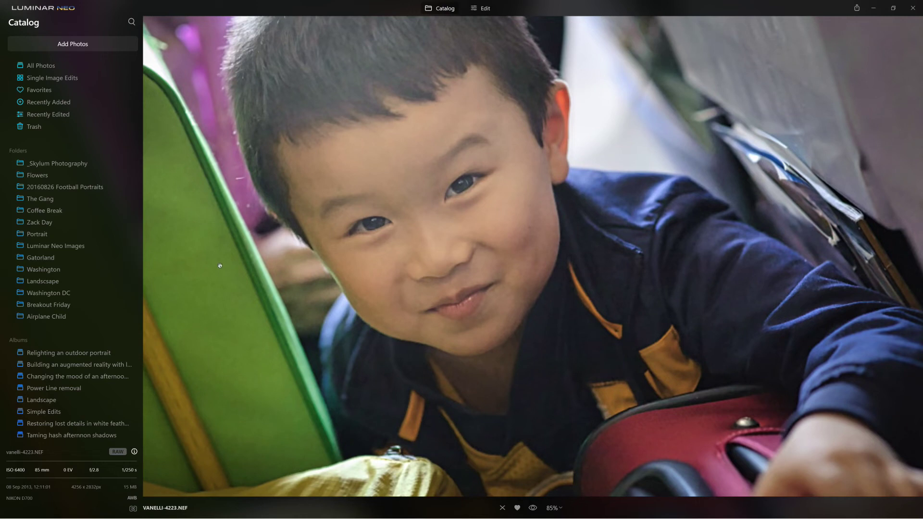
pyautogui.click(307, 210)
# Go from the album to the photo's Airplane Child folder and select vanelli-4219.NEF.
pyautogui.doubleClick(307, 210)
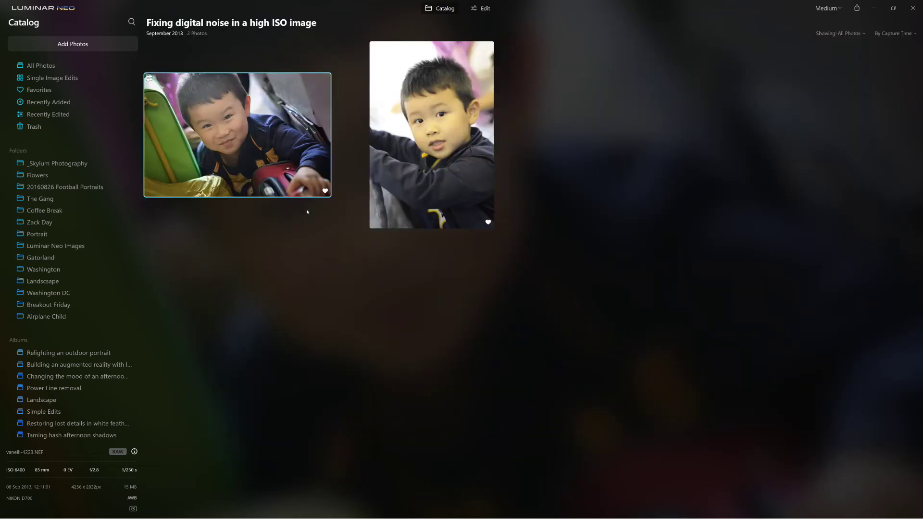
pyautogui.rightClick(279, 120)
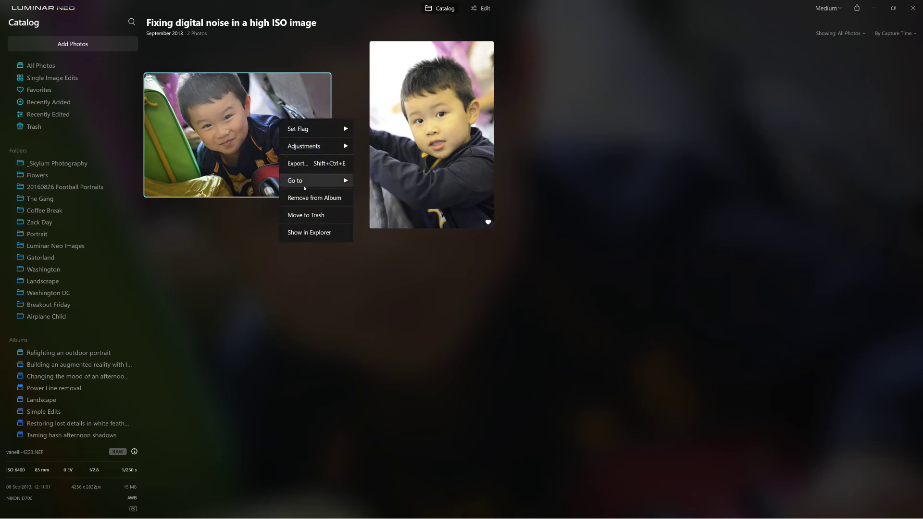
pyautogui.moveTo(344, 180)
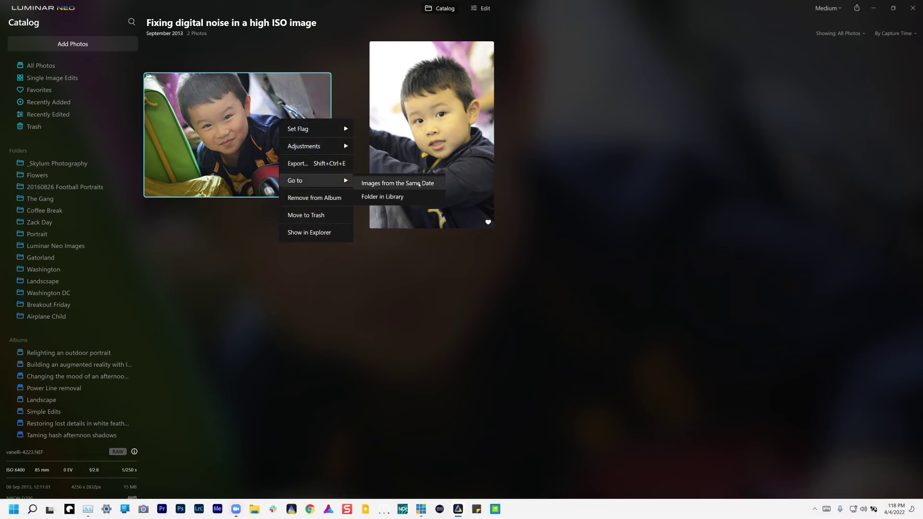
pyautogui.click(396, 198)
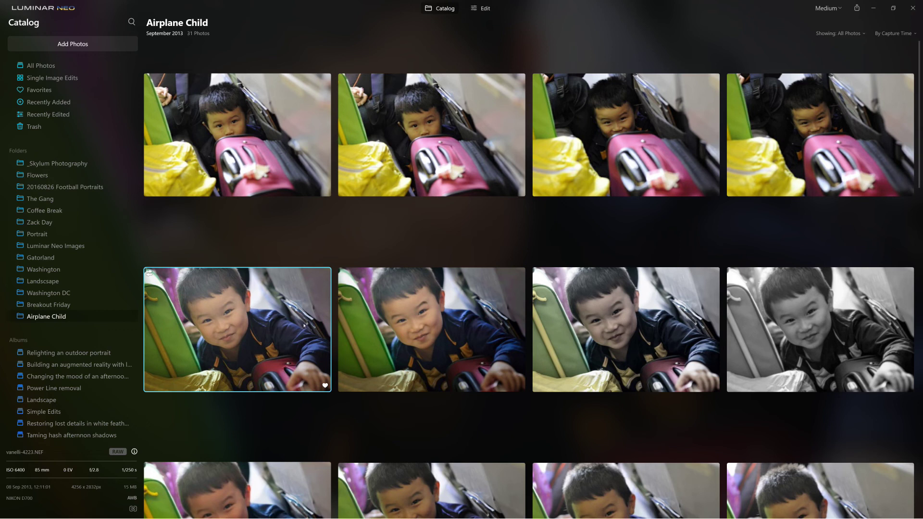
pyautogui.click(249, 176)
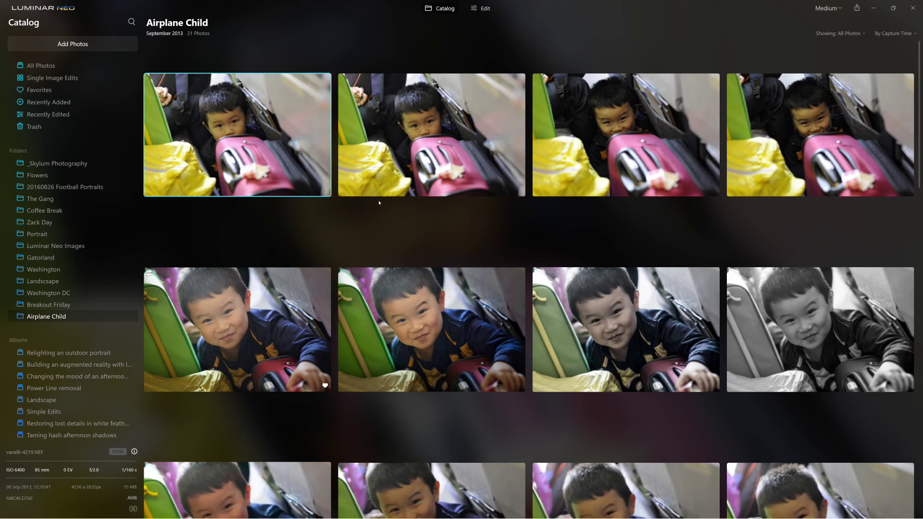
pyautogui.click(577, 164)
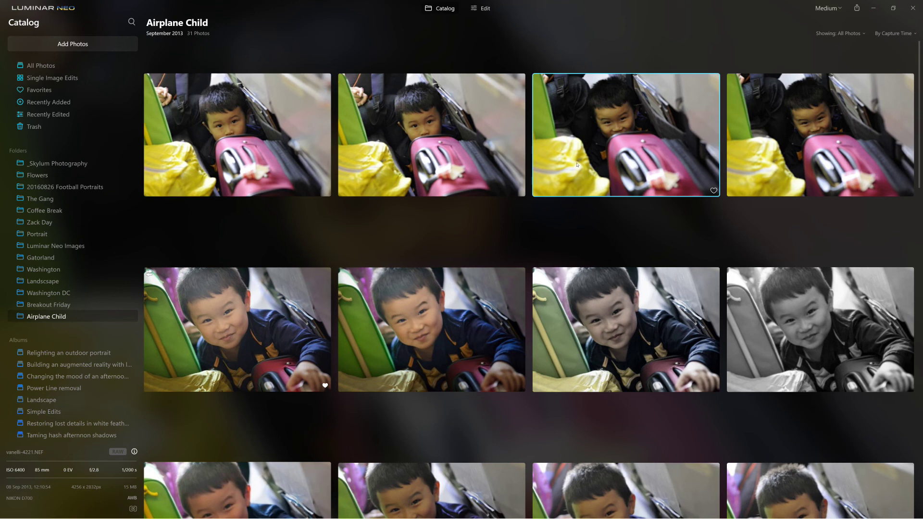
pyautogui.click(256, 158)
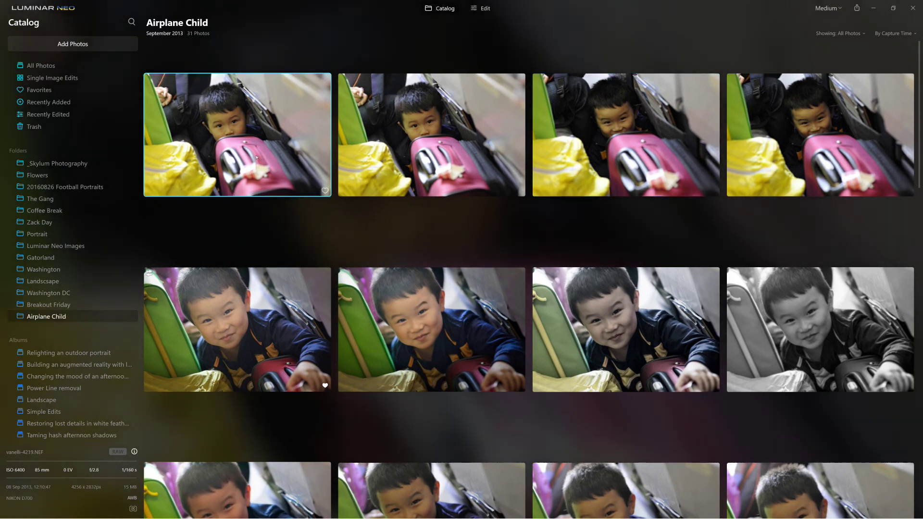
pyautogui.click(451, 164)
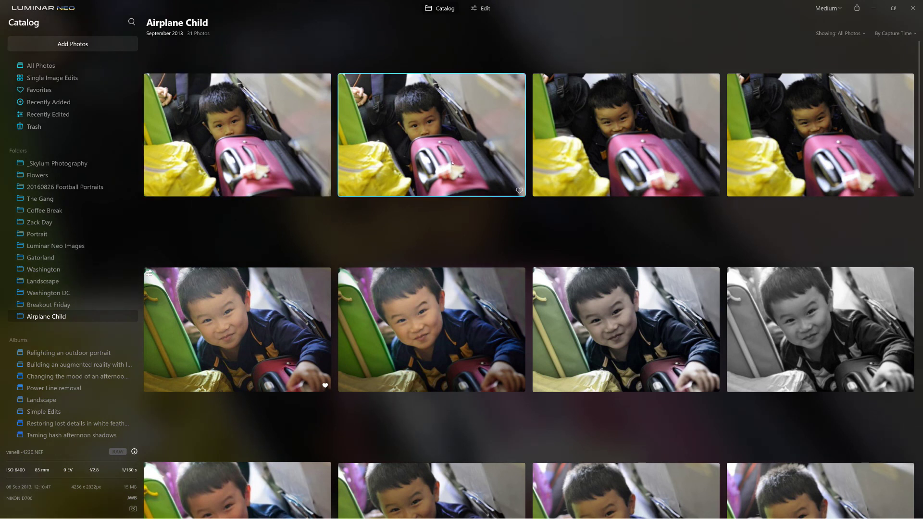
pyautogui.click(564, 154)
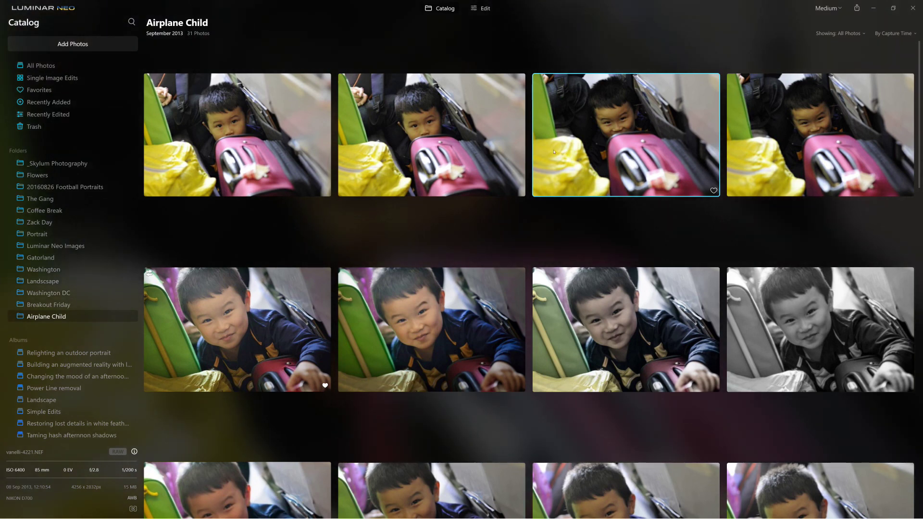
pyautogui.click(287, 309)
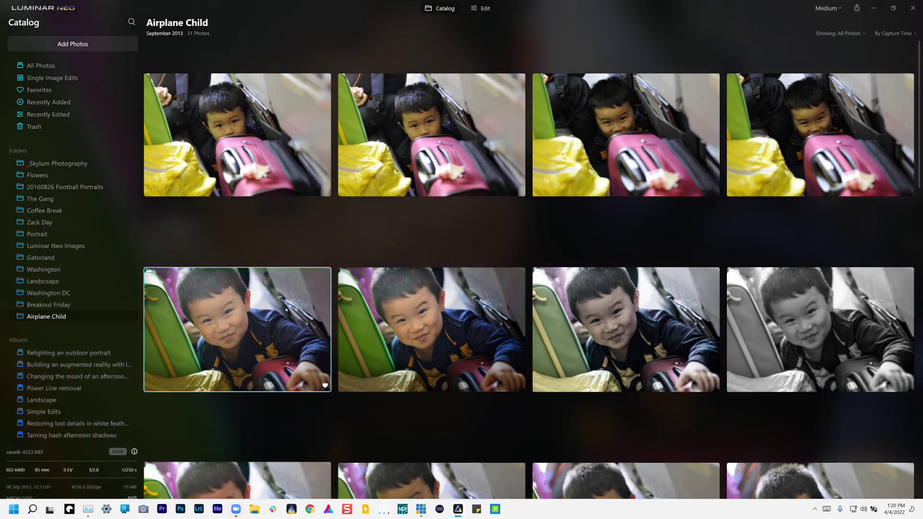
pyautogui.scroll(-3, 287, 309)
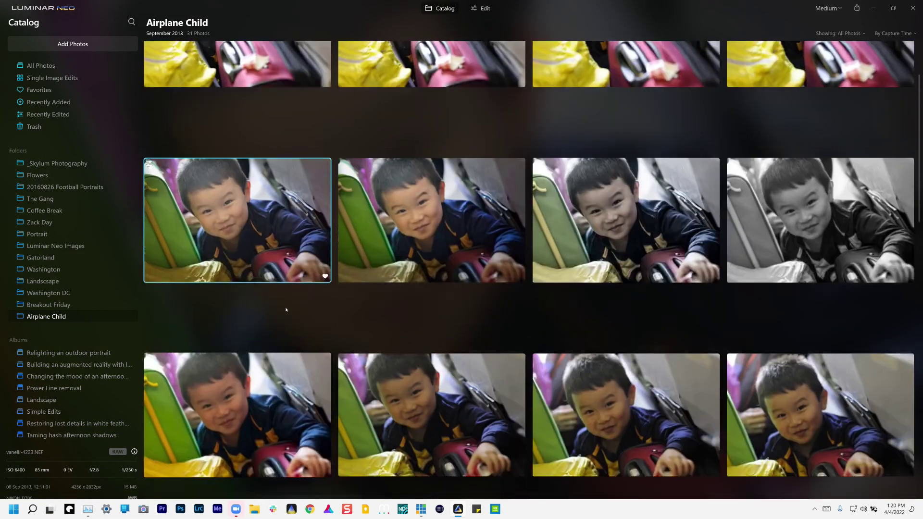
pyautogui.scroll(-4, 286, 310)
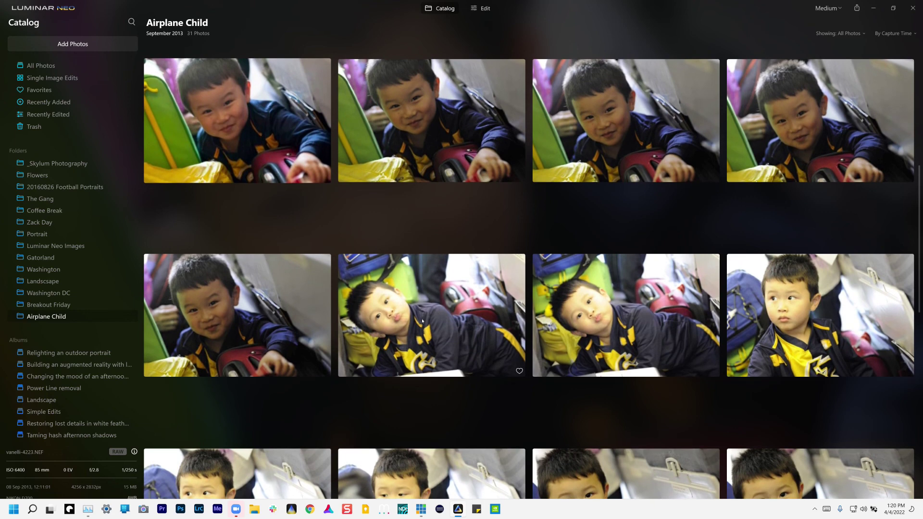
pyautogui.scroll(-2, 422, 321)
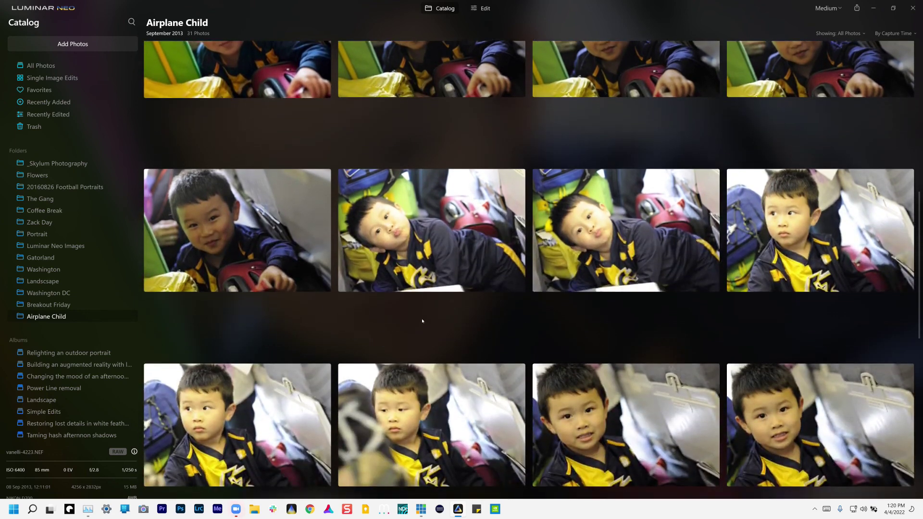
pyautogui.scroll(-2, 422, 321)
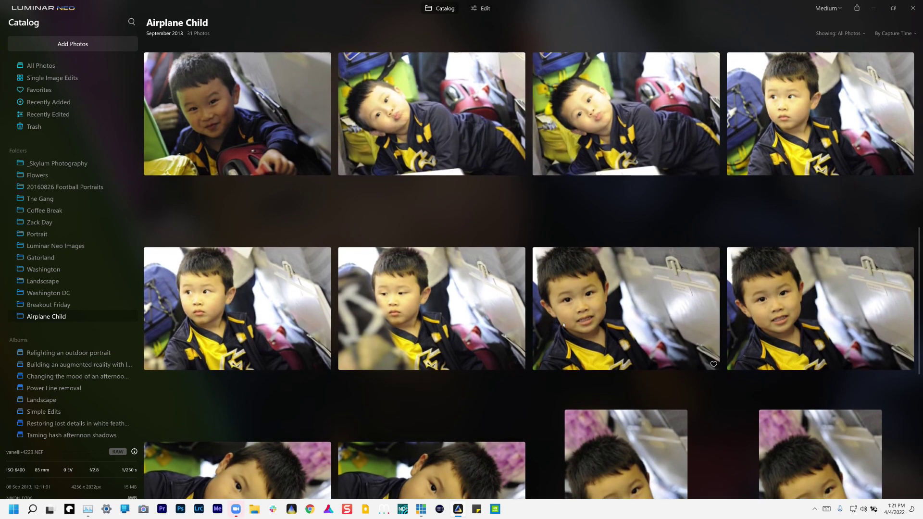
pyautogui.scroll(-3, 561, 325)
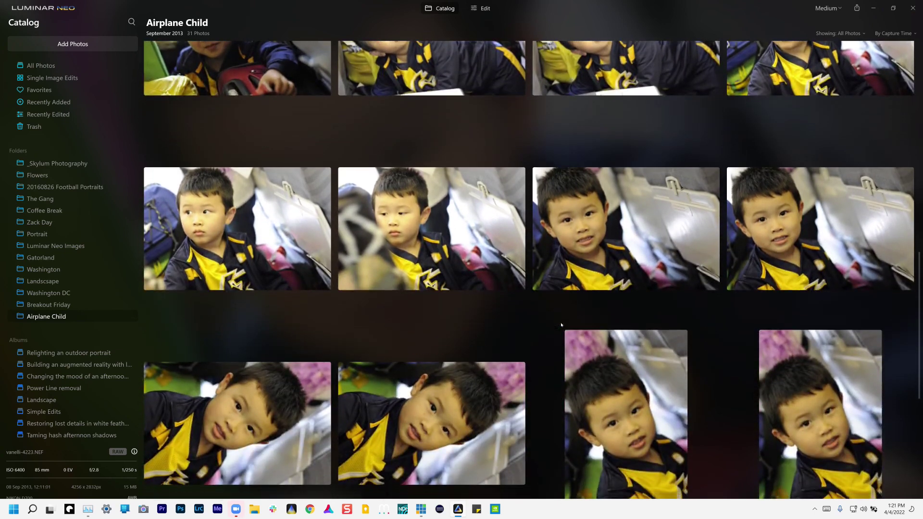
pyautogui.scroll(-3, 561, 326)
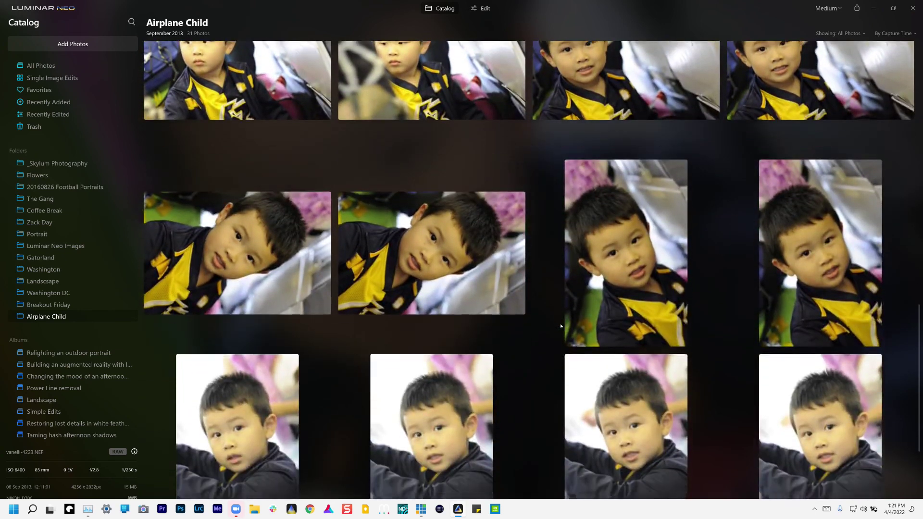
pyautogui.scroll(-3, 560, 326)
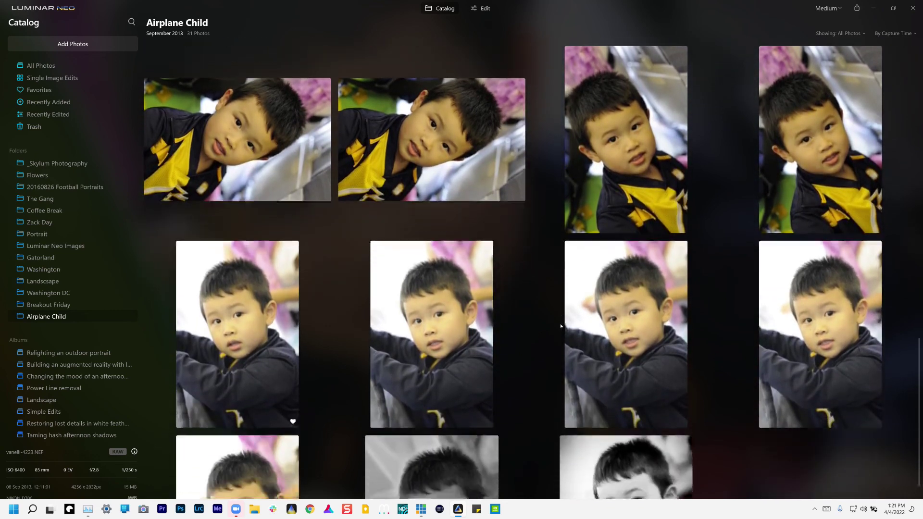
pyautogui.scroll(-1, 561, 325)
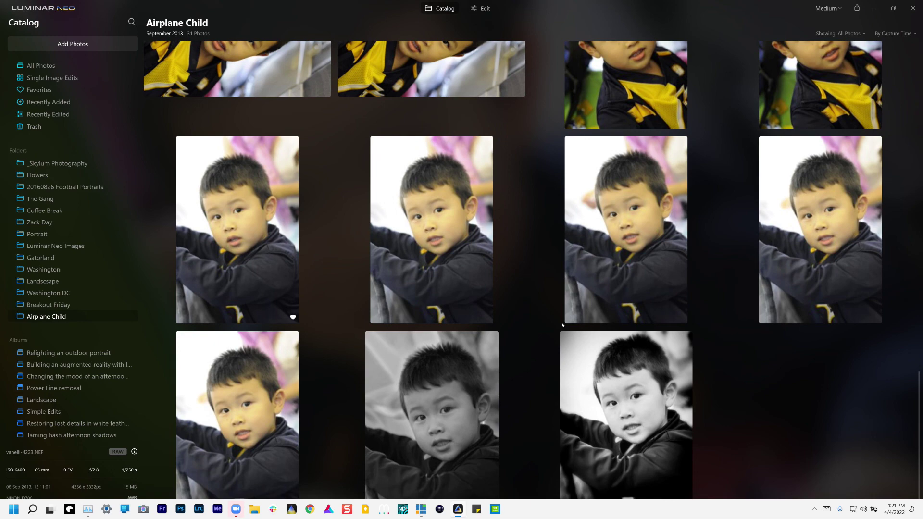
pyautogui.scroll(5, 563, 325)
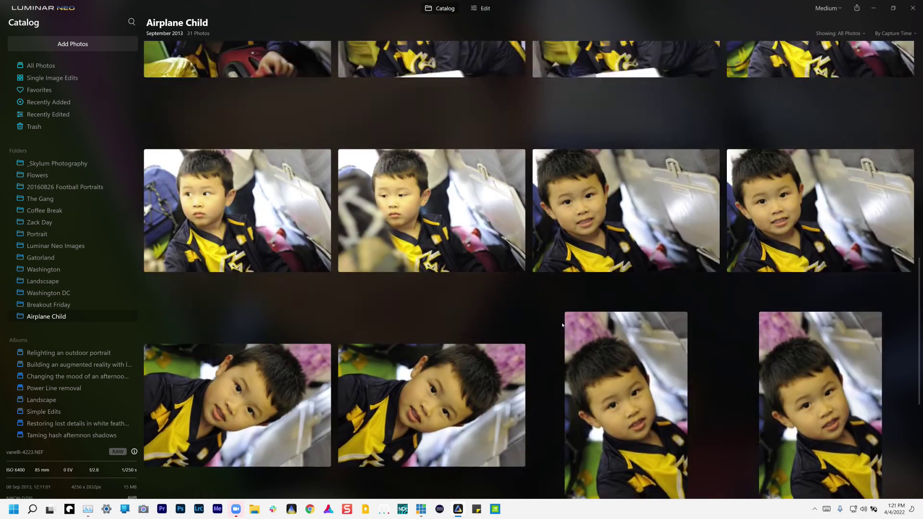
pyautogui.scroll(10, 562, 324)
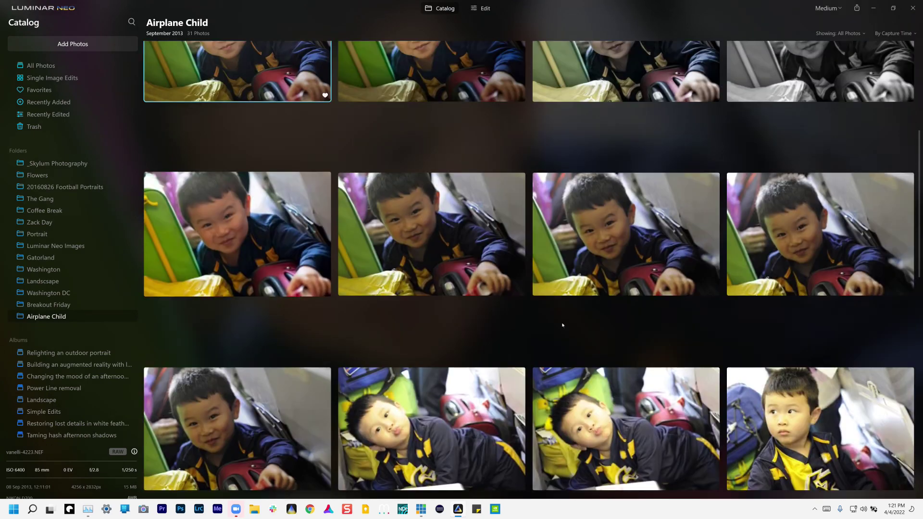
pyautogui.scroll(3, 563, 325)
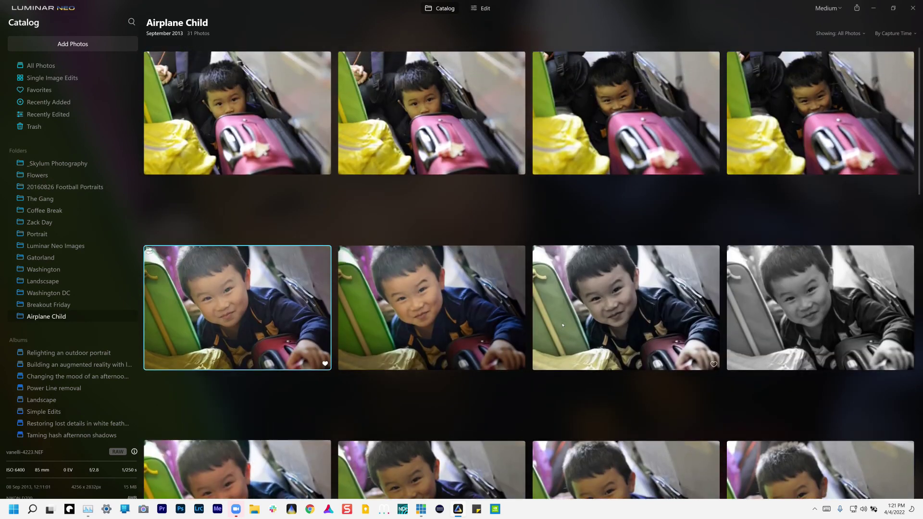